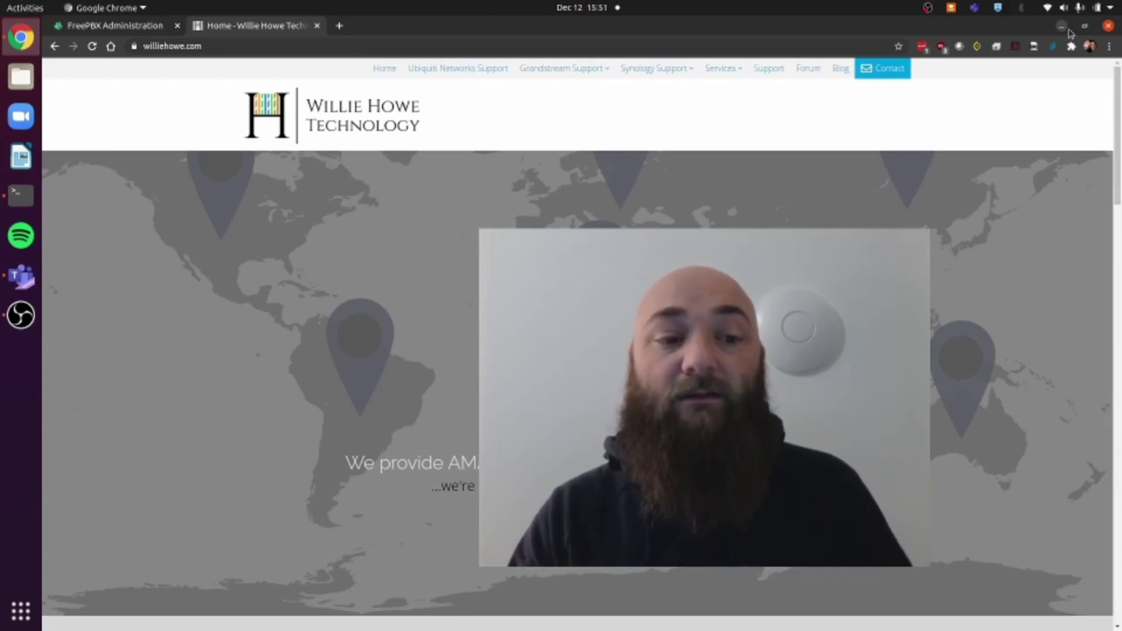
# Switch to the FreePBX tab and open Admin > System Recordings to list the bell recordings.
pyautogui.click(115, 25)
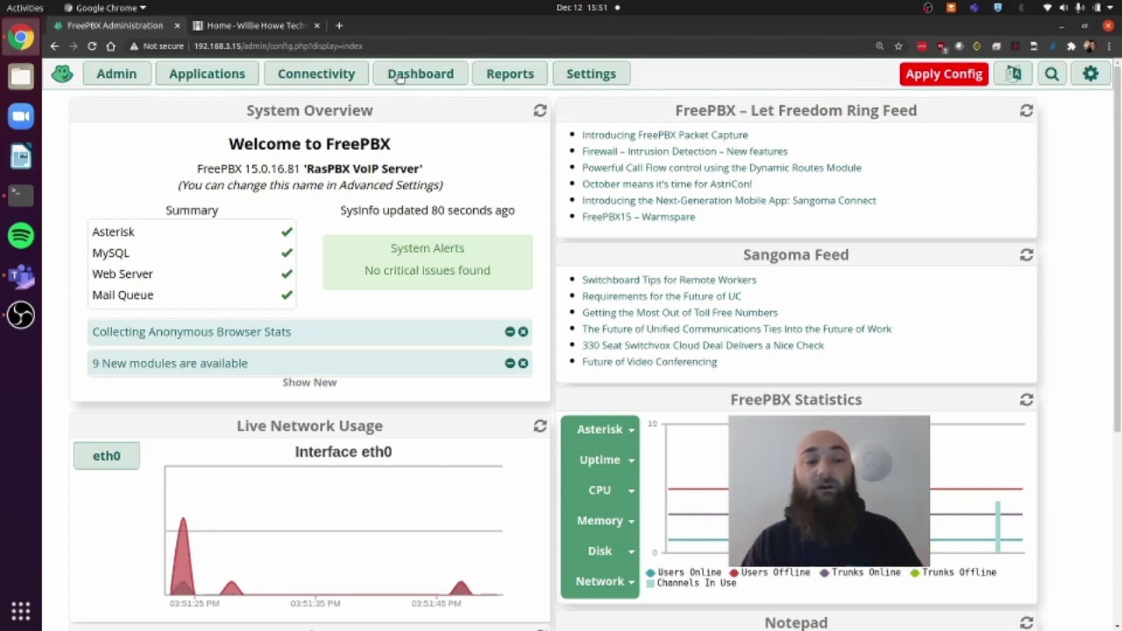
pyautogui.moveTo(106, 74)
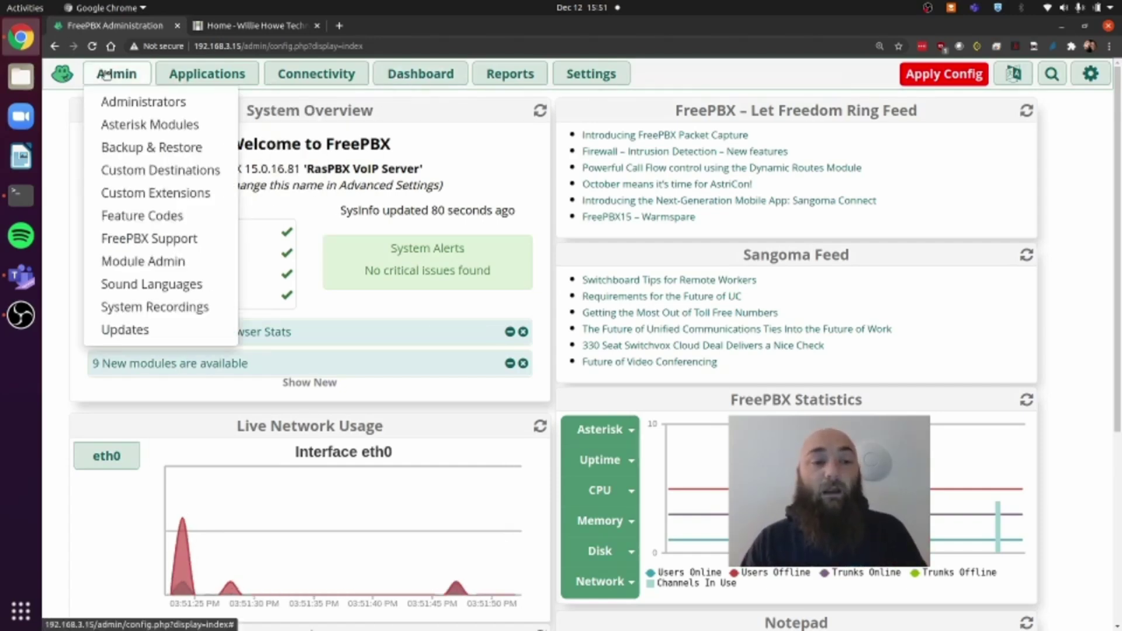
pyautogui.click(155, 313)
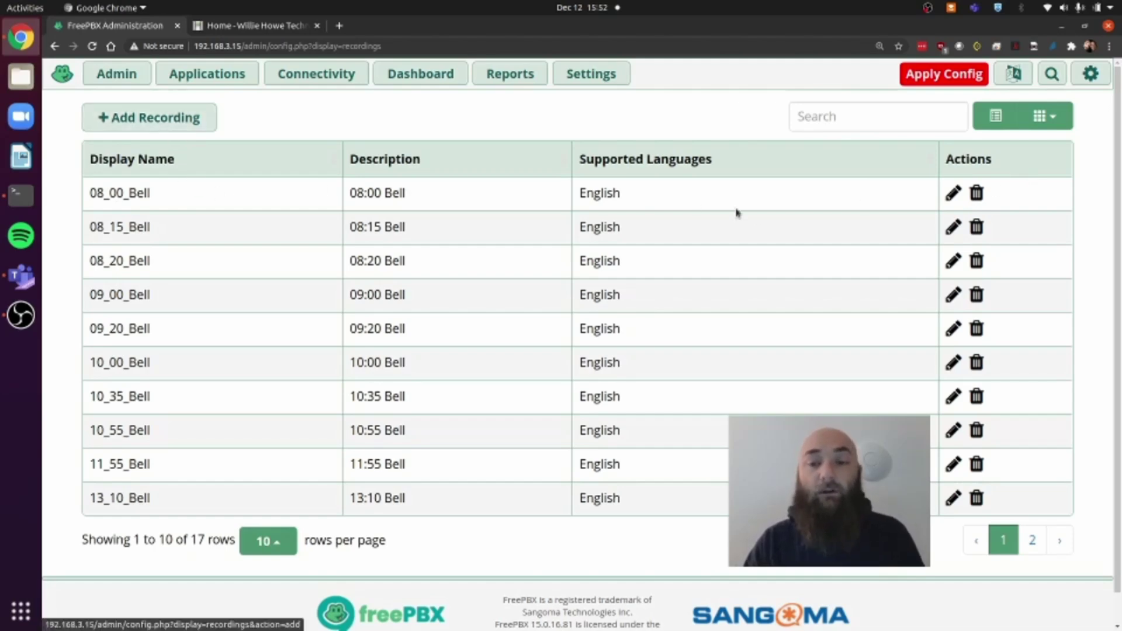
# Open the 08_15_Bell recording (file custom/08_15_Bell) for editing and inspect its Record Over Extension field.
pyautogui.click(953, 226)
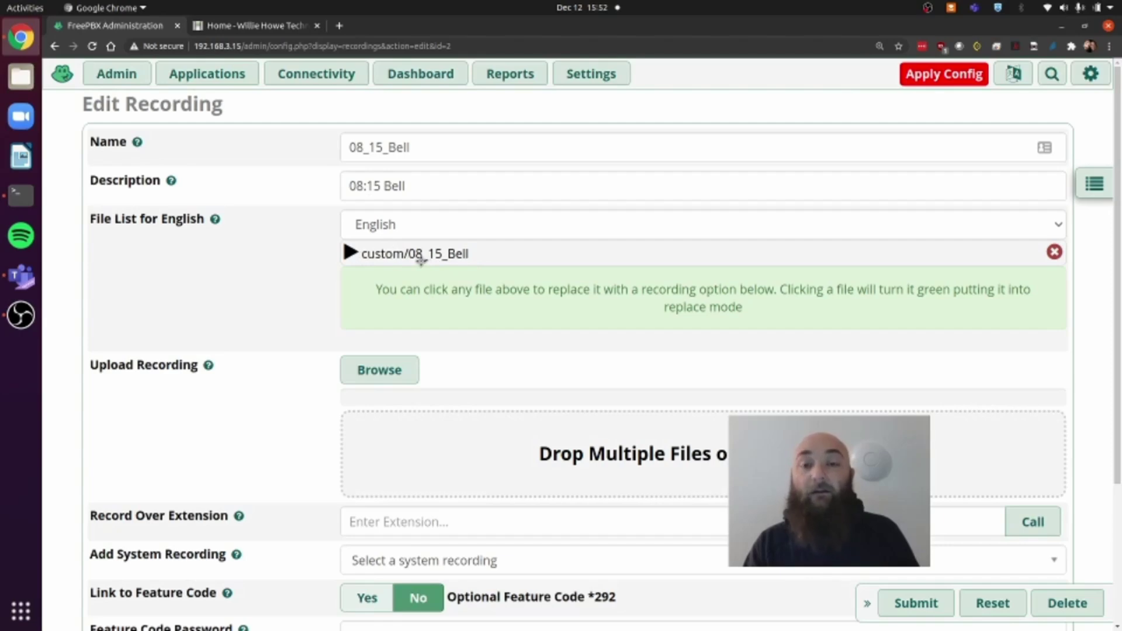
pyautogui.scroll(-1, 313, 351)
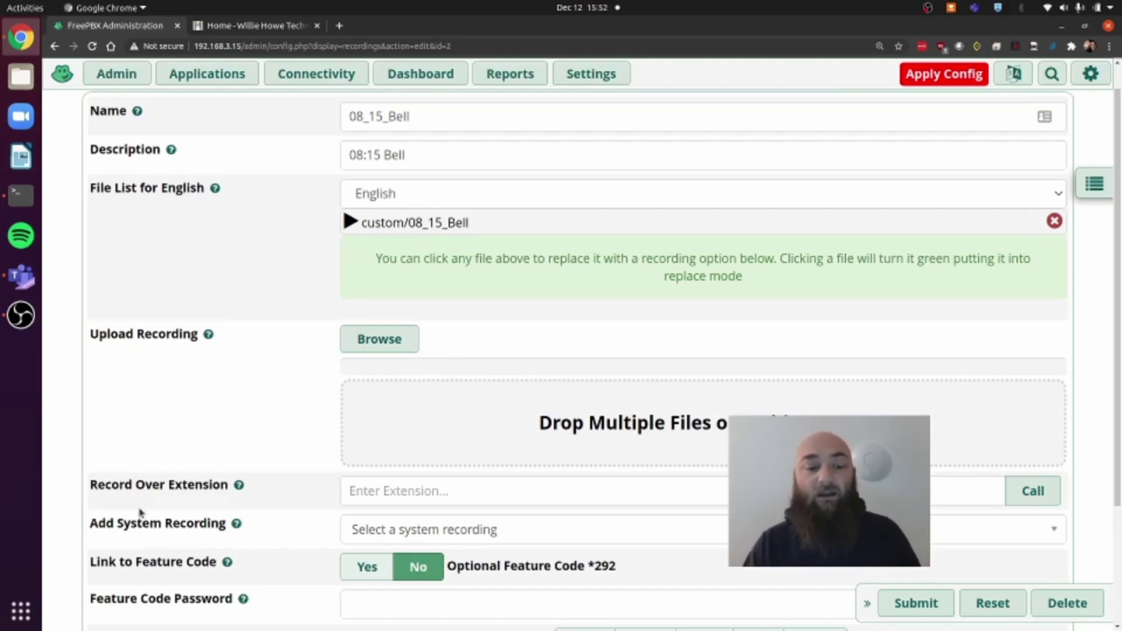
pyautogui.click(384, 492)
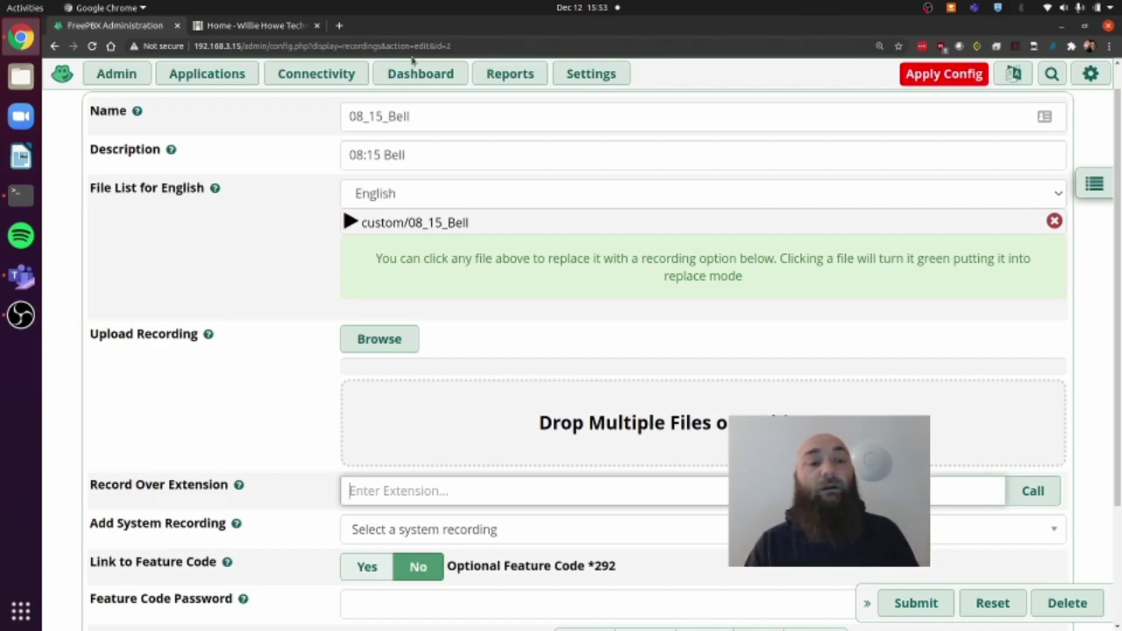
pyautogui.moveTo(193, 84)
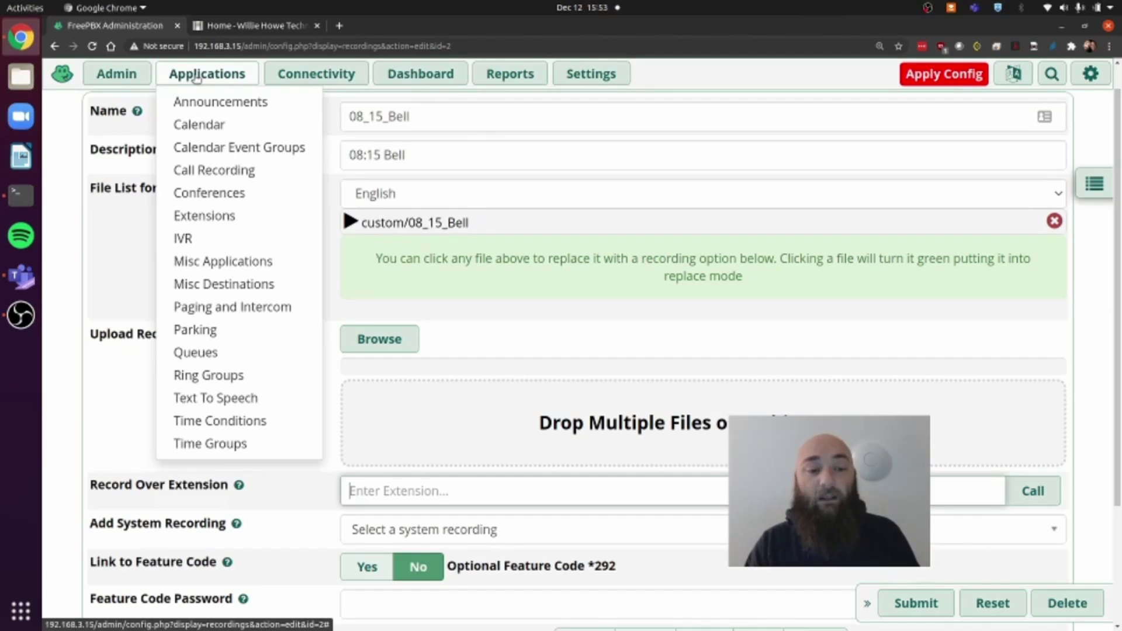
# Open Applications > Paging and Intercom to see page groups 2500, 2501 and 2502.
pyautogui.click(231, 313)
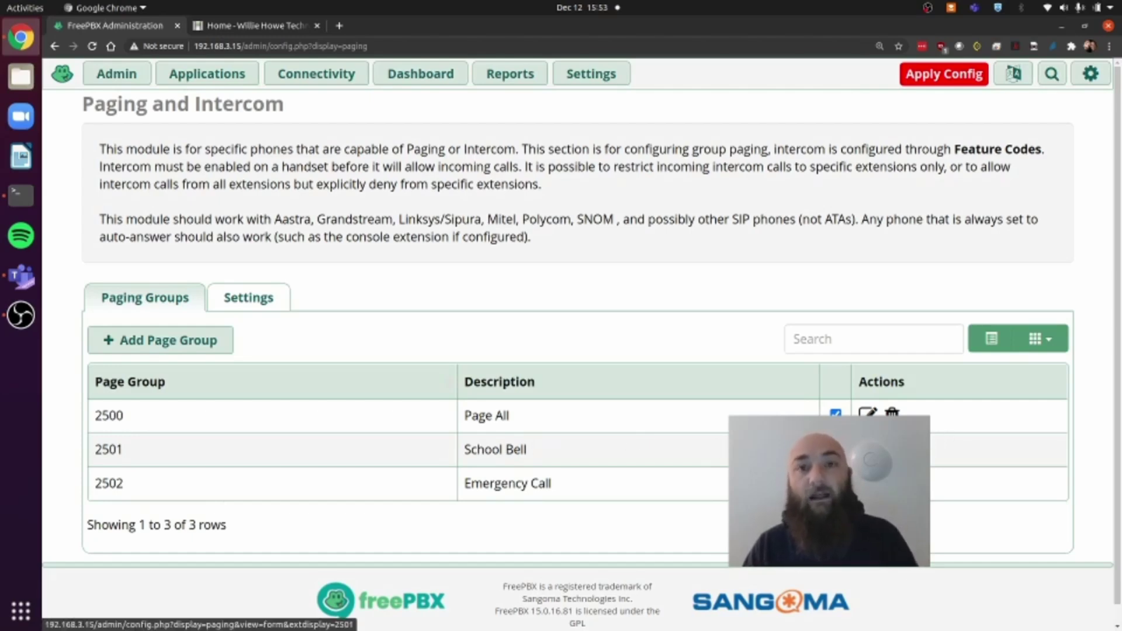
# Check that page group 2501 School Bell pages all six devices, then bring the terminal forward.
pyautogui.click(867, 448)
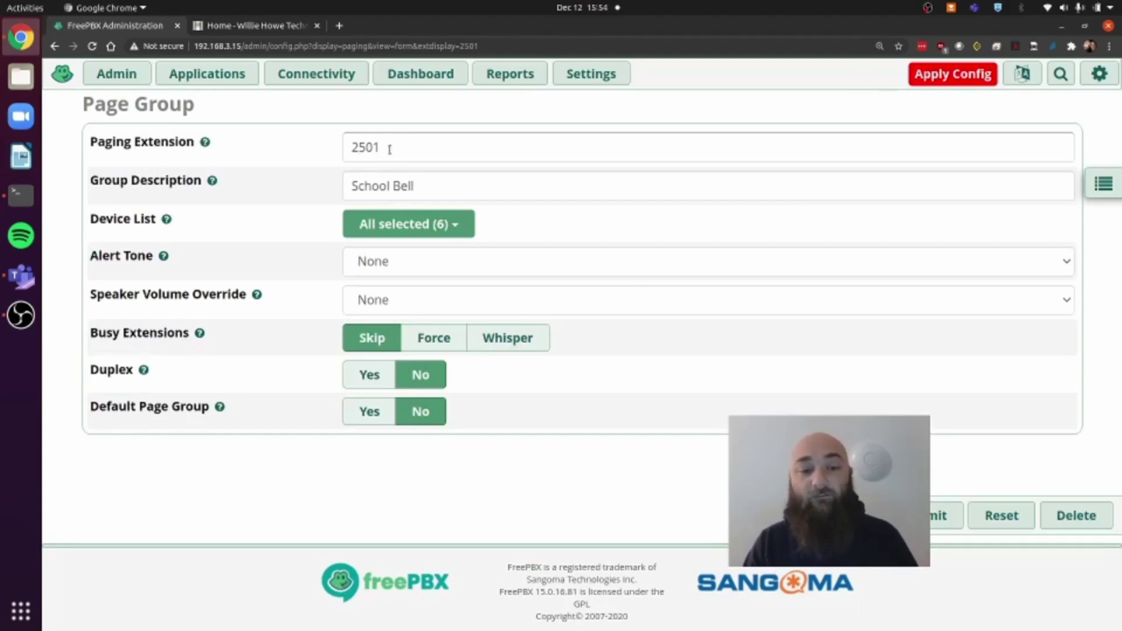
pyautogui.moveTo(169, 218)
pyautogui.click(451, 225)
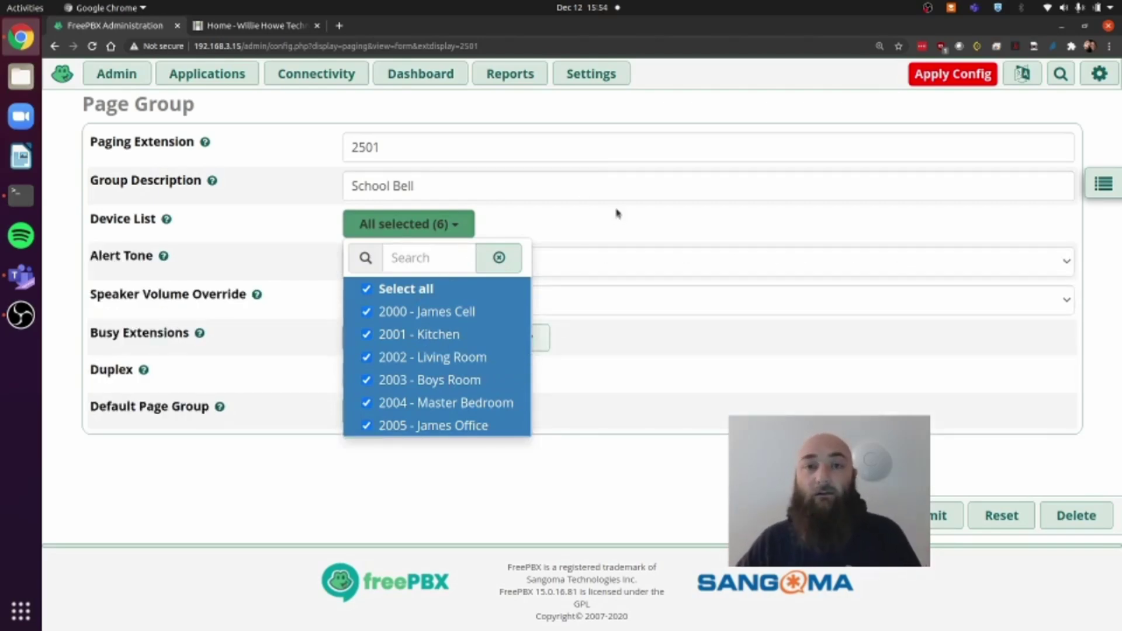
pyautogui.click(619, 212)
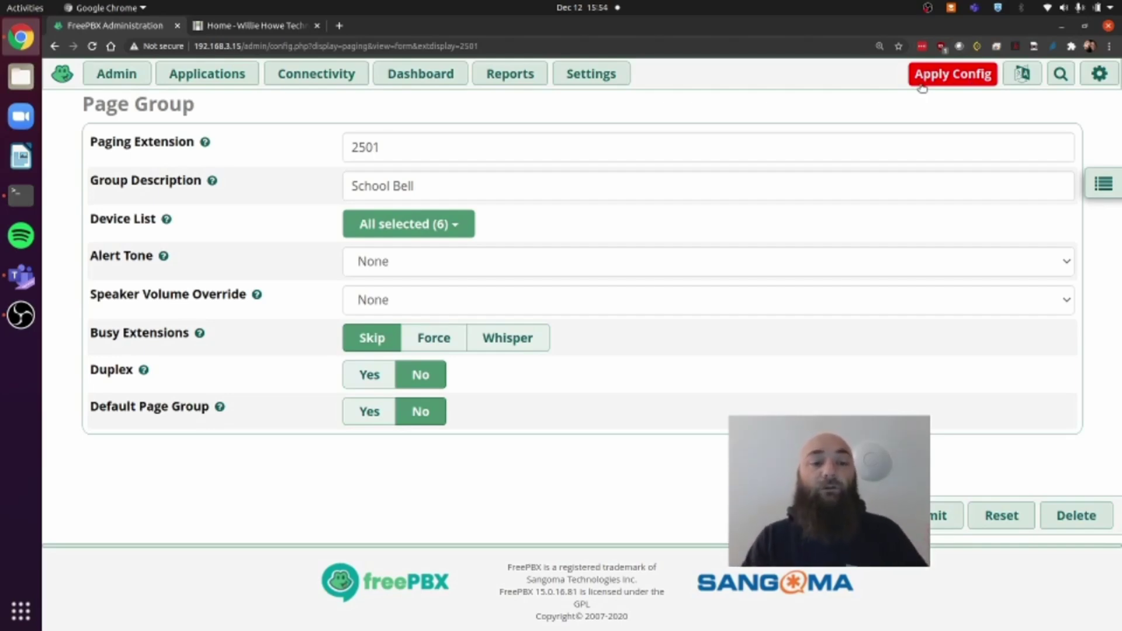
pyautogui.click(207, 74)
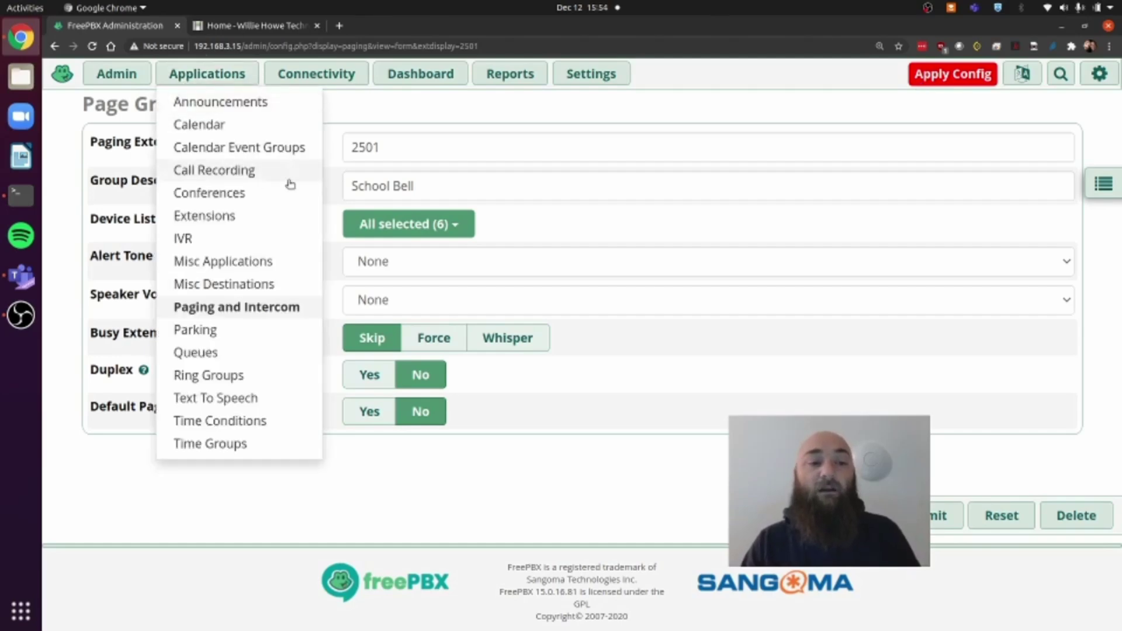
pyautogui.click(20, 194)
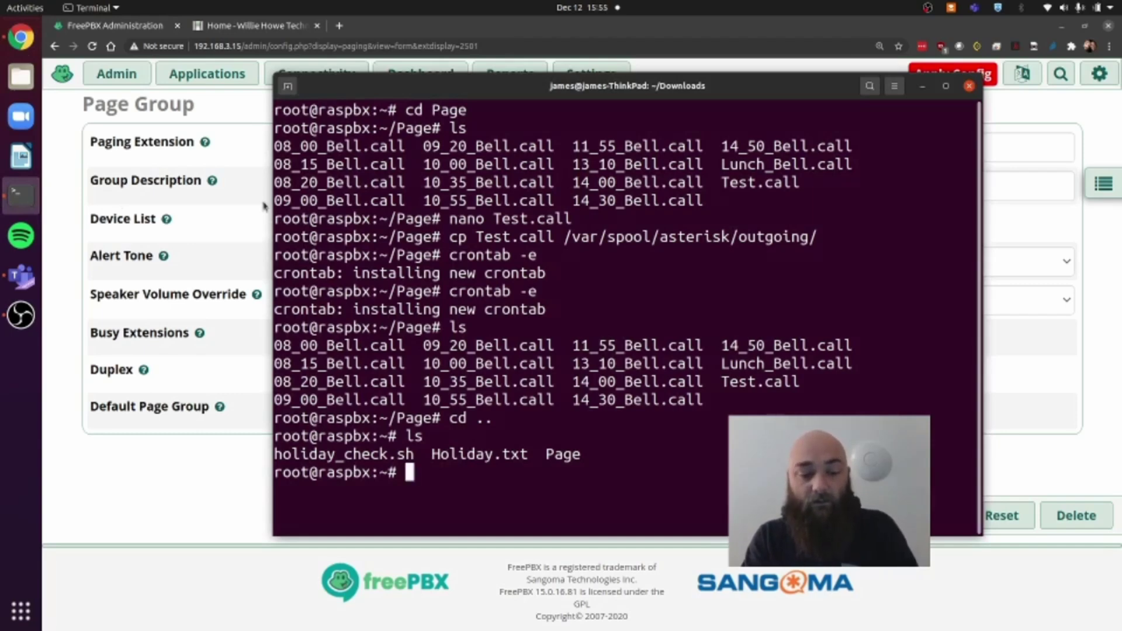
# Clear the screen, change into the Page folder and list its bell .call files.
pyautogui.write('clear')
pyautogui.press('Return')
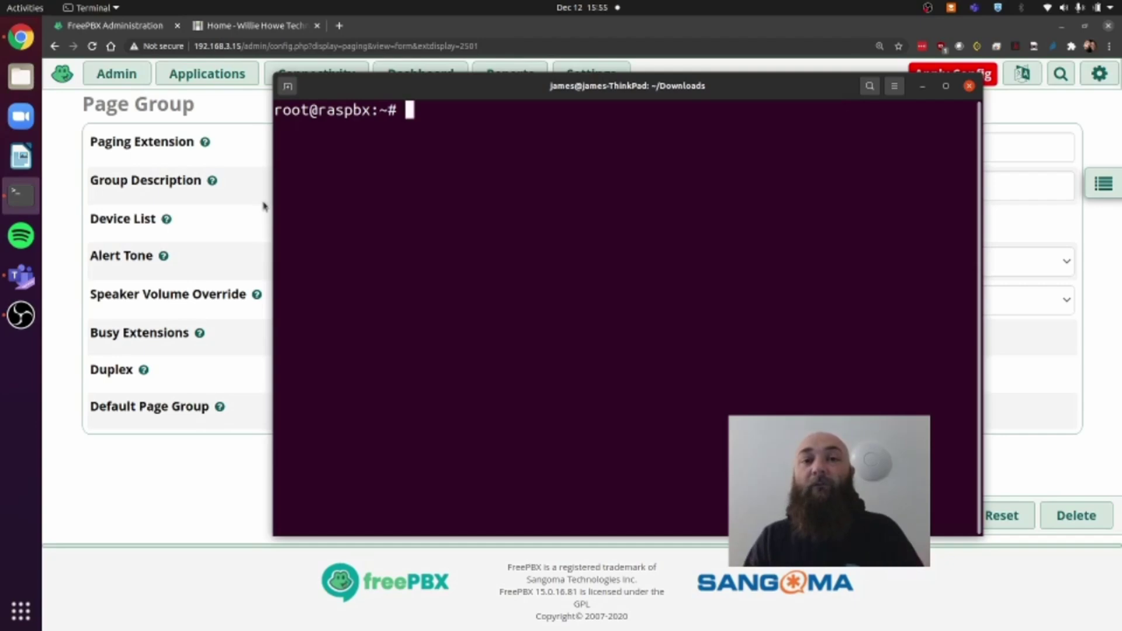
pyautogui.write('cd P')
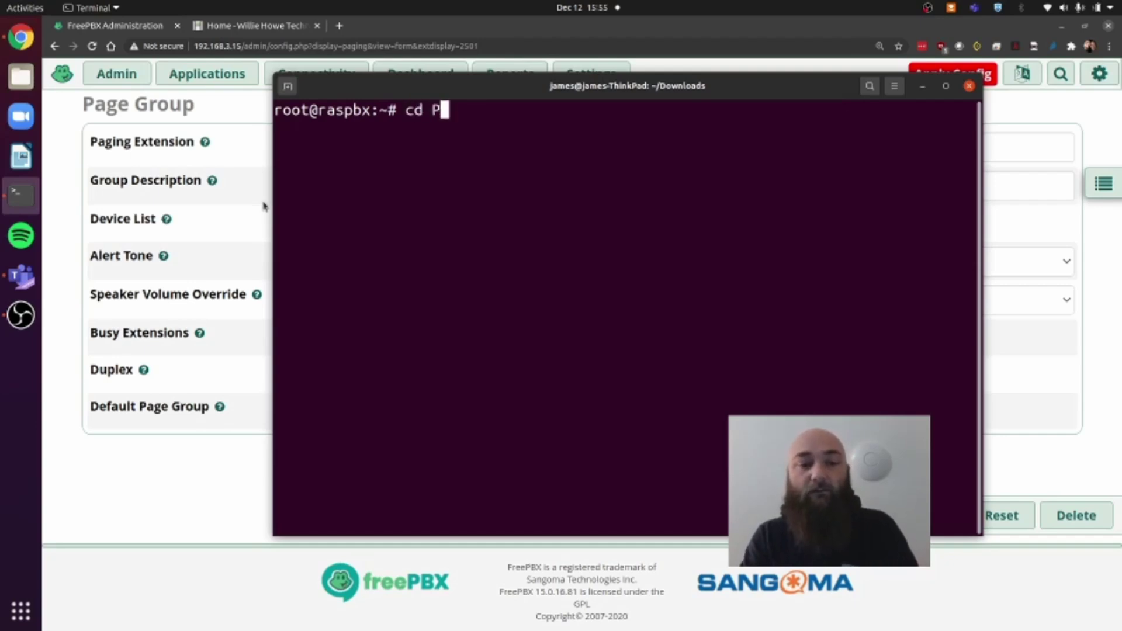
pyautogui.write('age/')
pyautogui.press('Return')
pyautogui.write('l')
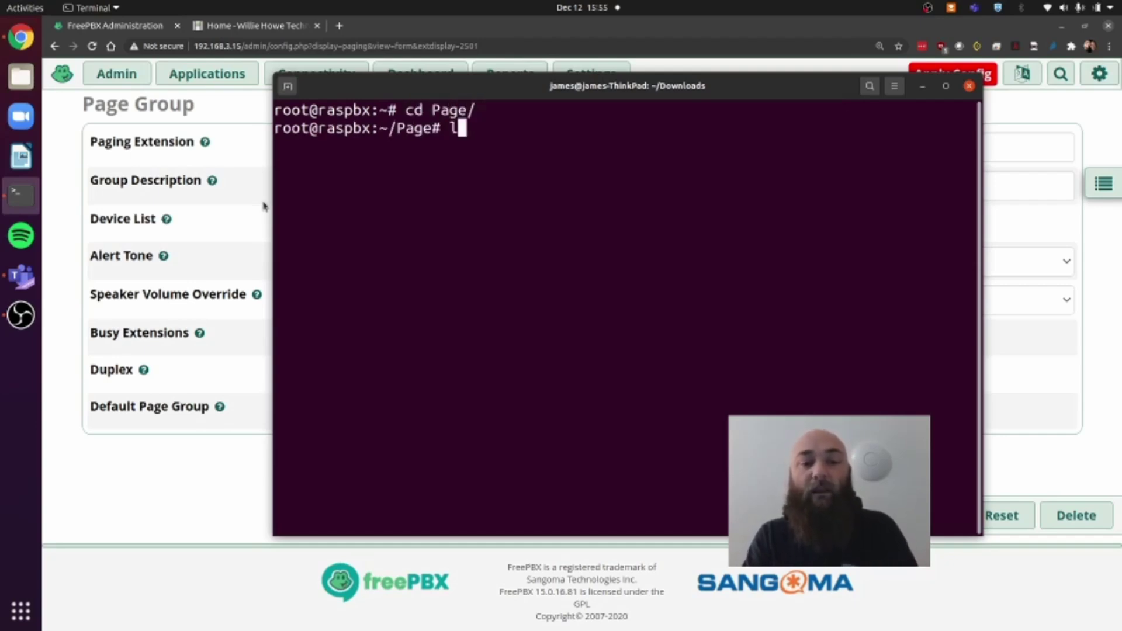
pyautogui.write('s')
pyautogui.press('Return')
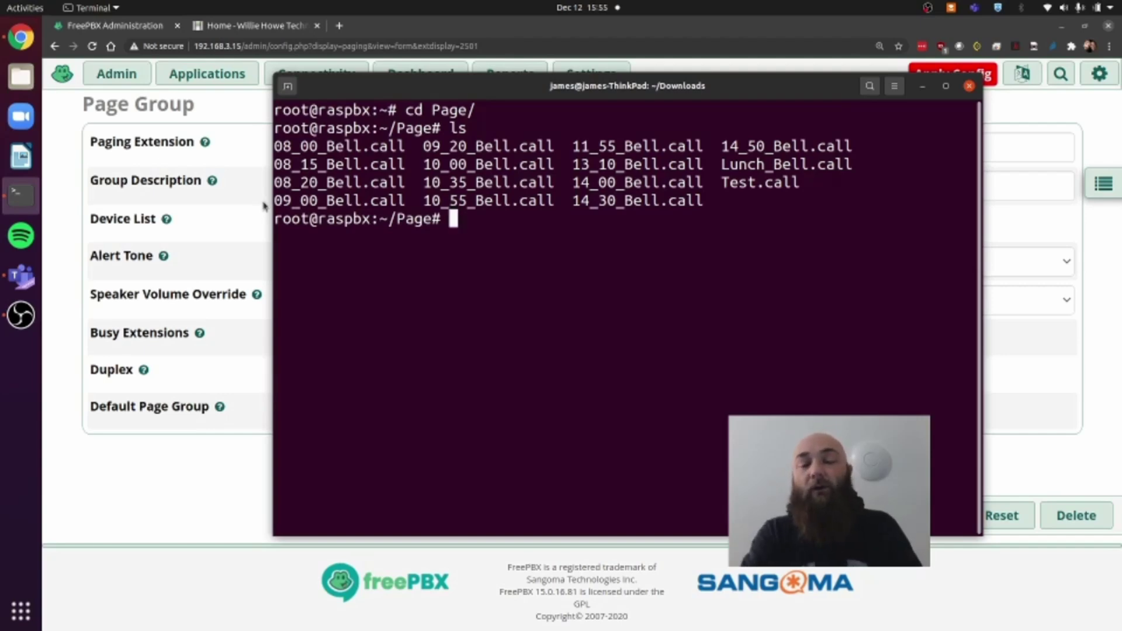
# View Test.call in nano (LOCAL/2501@ext-paging channel playing custom/08_15_Bell) and exit unchanged.
pyautogui.write('na')
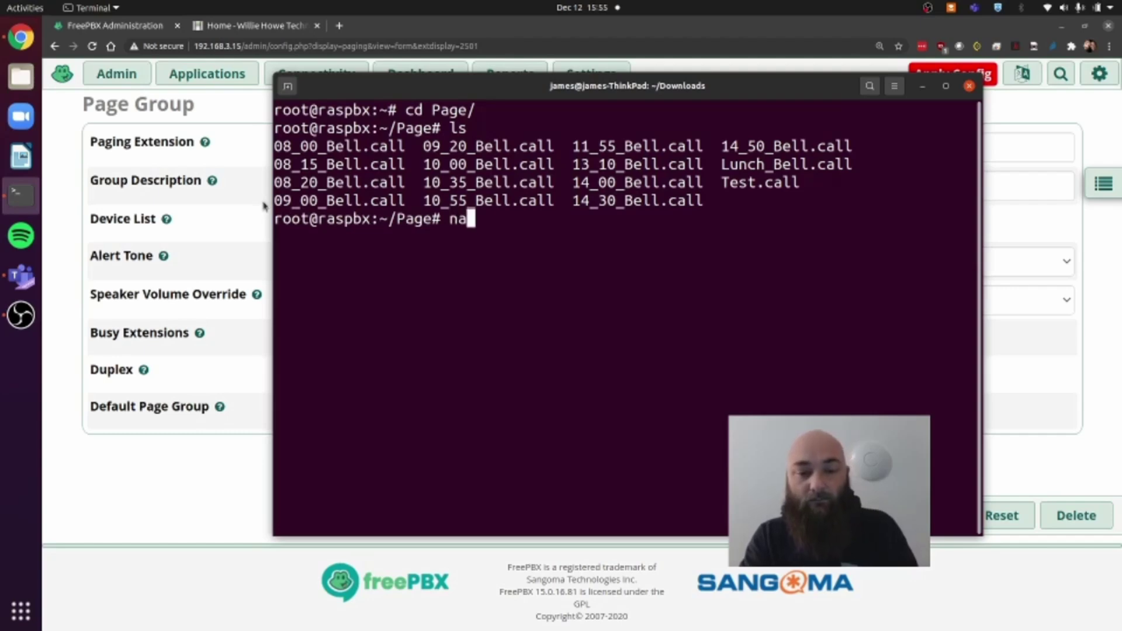
pyautogui.write('no Te')
pyautogui.press('Tab')
pyautogui.press('Return')
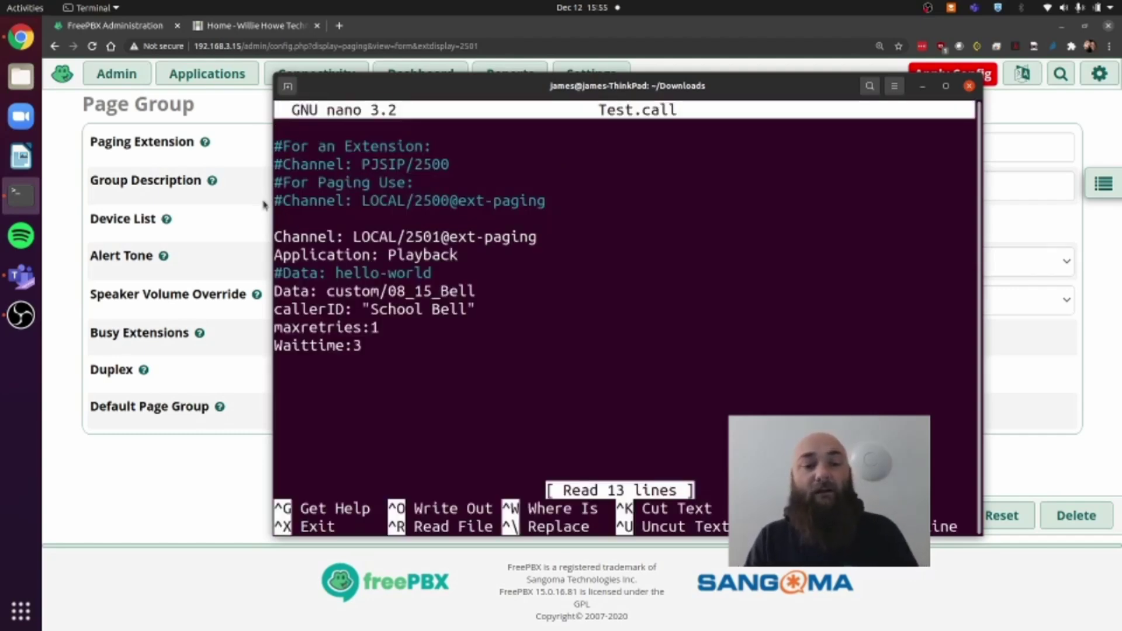
pyautogui.press('Down')
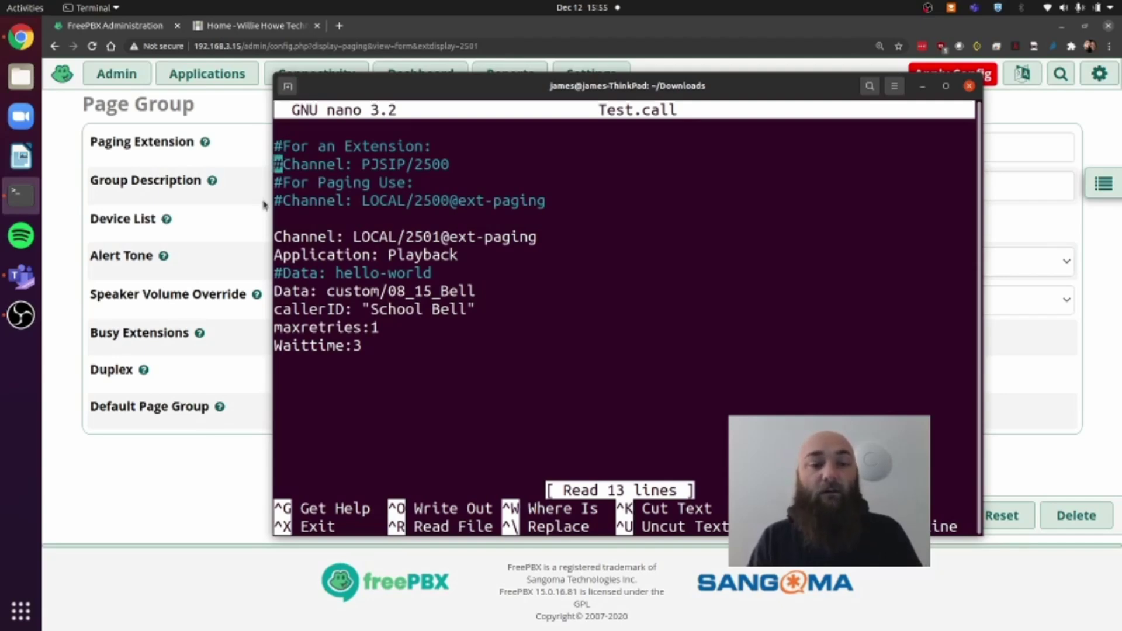
pyautogui.press('Down')
pyautogui.press('Down')
pyautogui.press('Down')
pyautogui.press('Down')
pyautogui.press('Down')
pyautogui.press('Up')
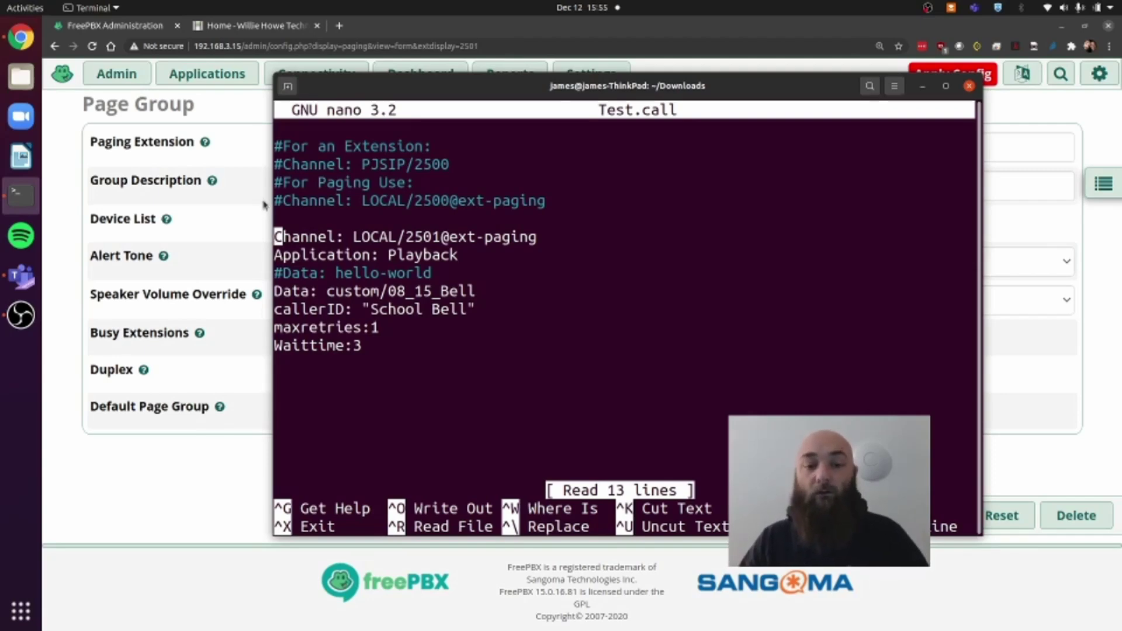
pyautogui.press('Down')
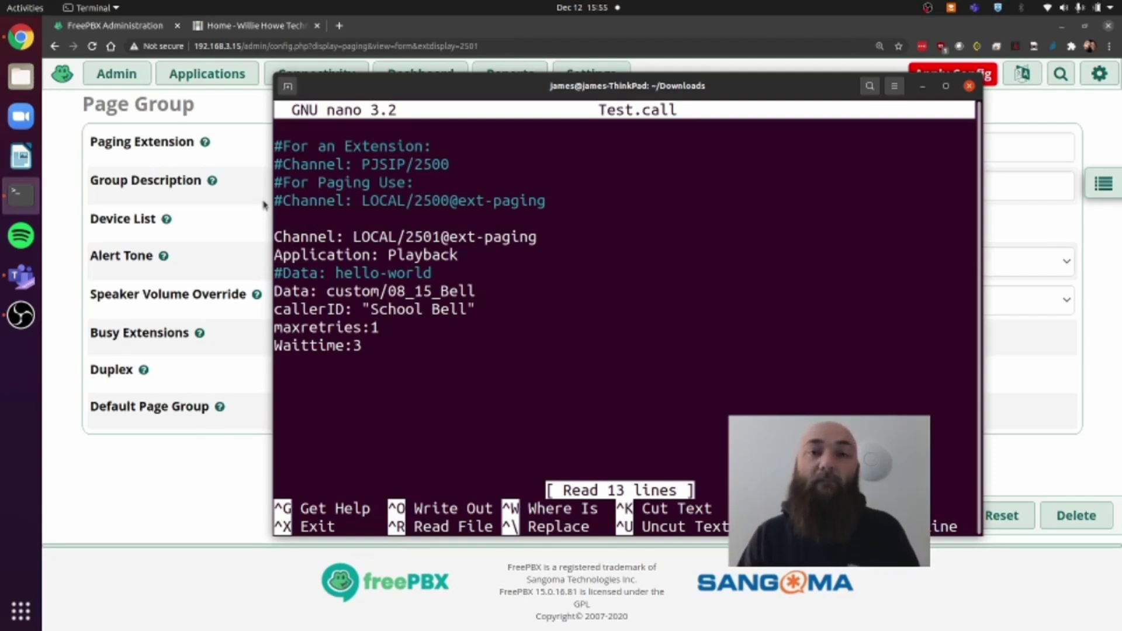
pyautogui.press('Down')
pyautogui.press('Down')
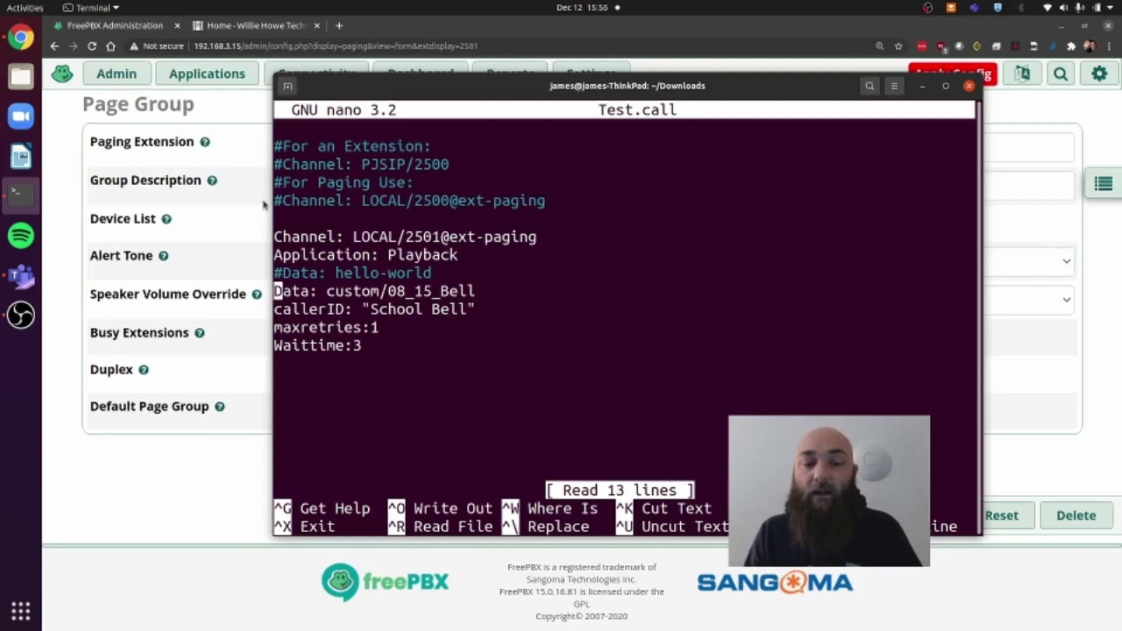
pyautogui.press('Down')
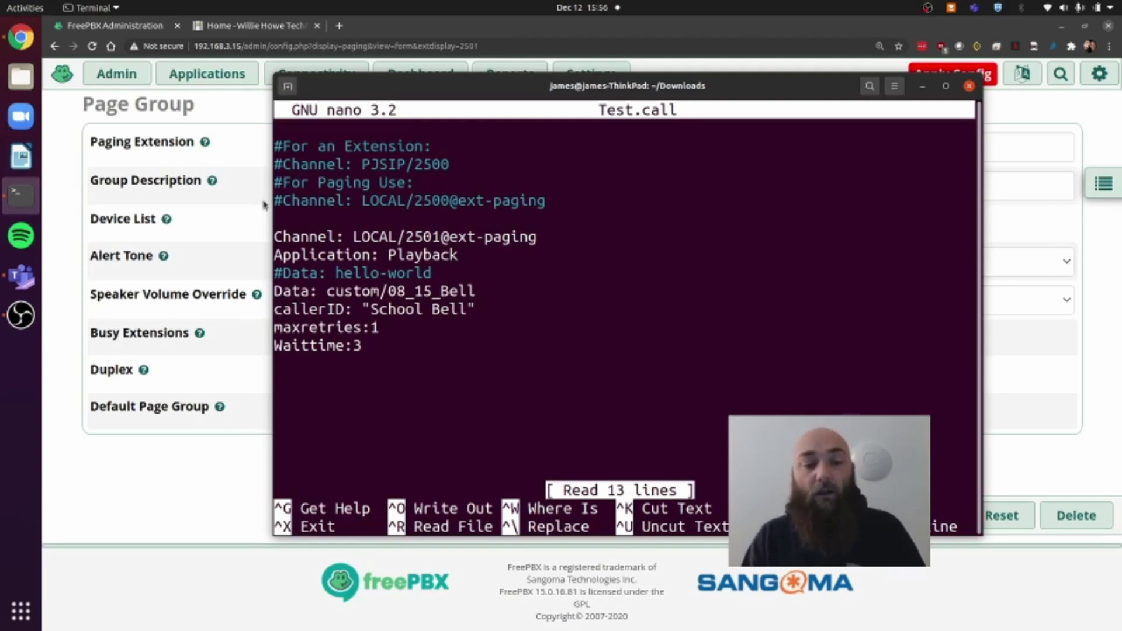
pyautogui.press('Down')
pyautogui.press('Down')
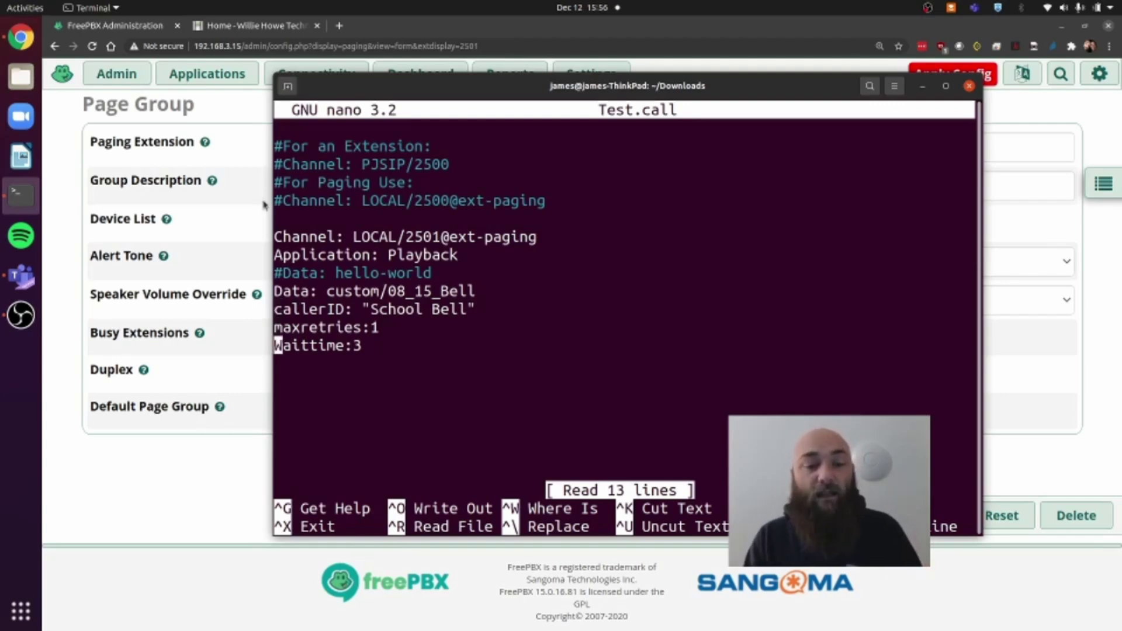
pyautogui.hotkey('ctrl', 'x')
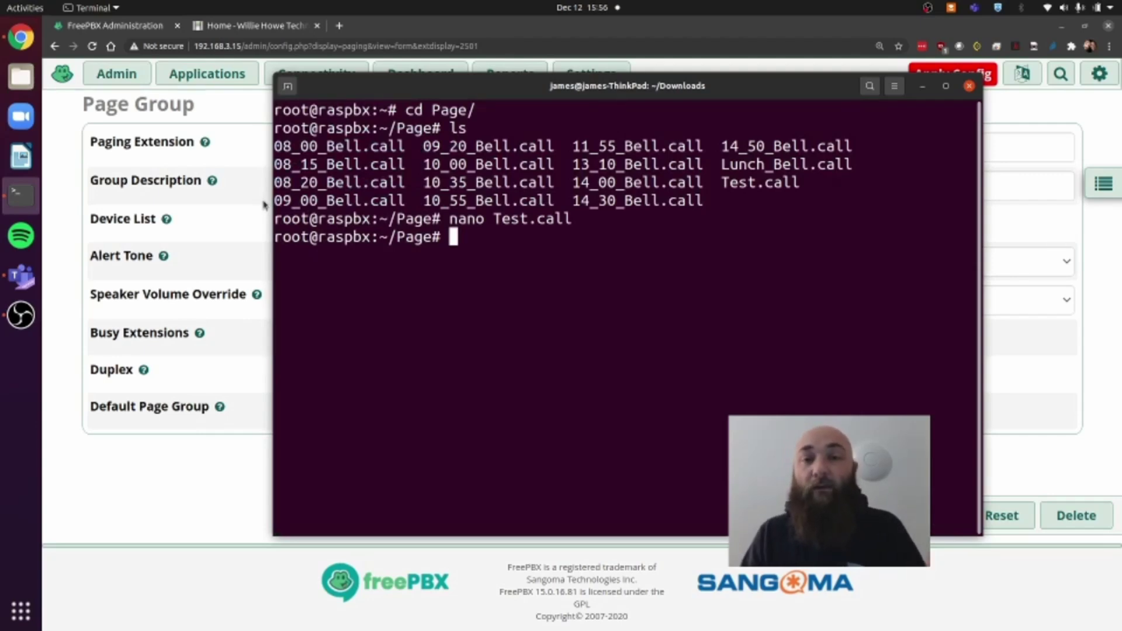
# Copy Test.call into /var/spool/asterisk/outgoing/ to queue the test bell page.
pyautogui.write('cp Test')
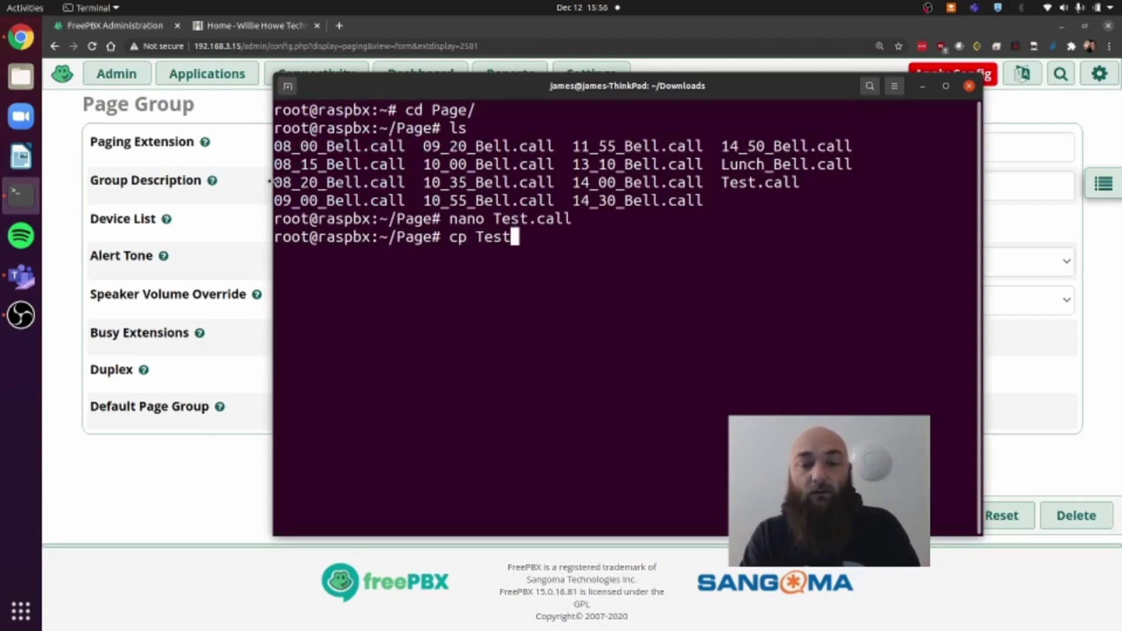
pyautogui.press('Tab')
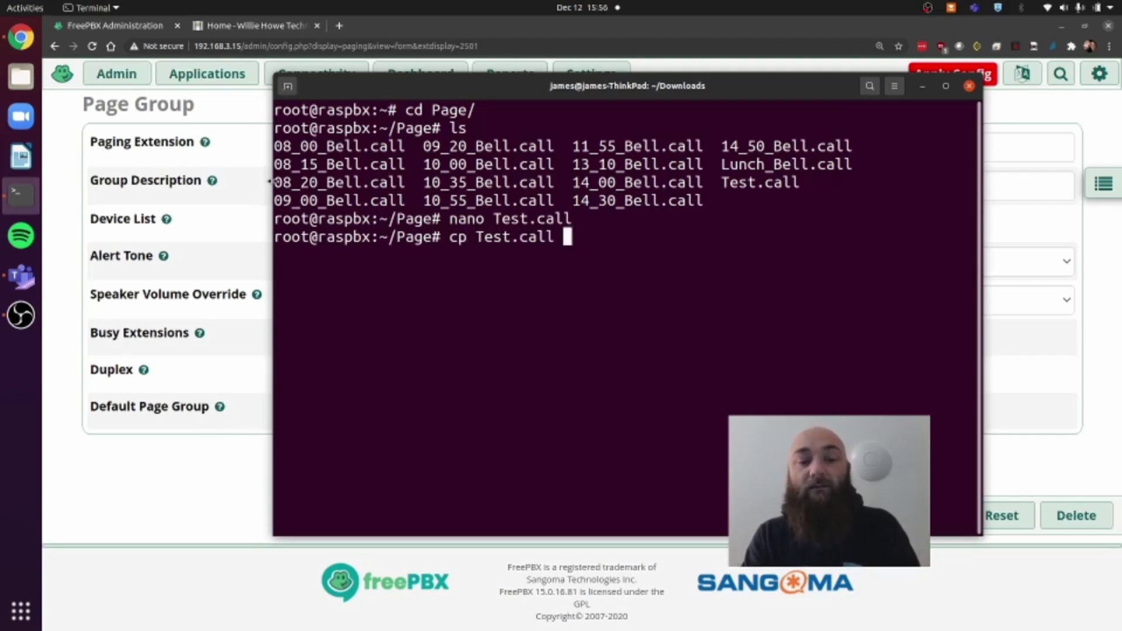
pyautogui.write('/var/s')
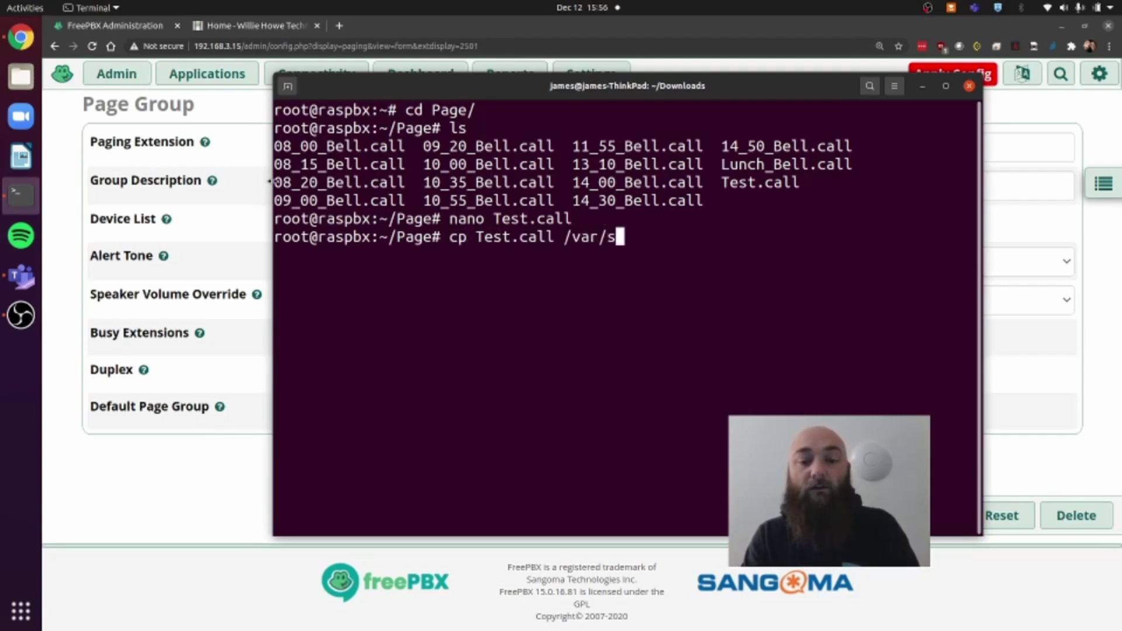
pyautogui.press('Tab')
pyautogui.write('a')
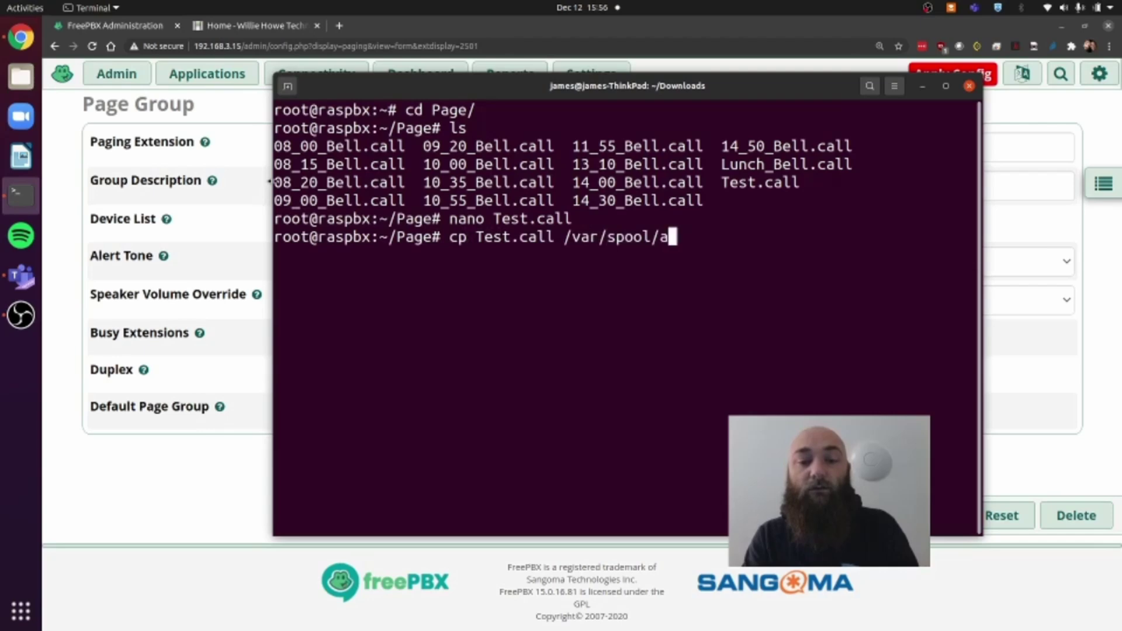
pyautogui.press('Tab')
pyautogui.write('O')
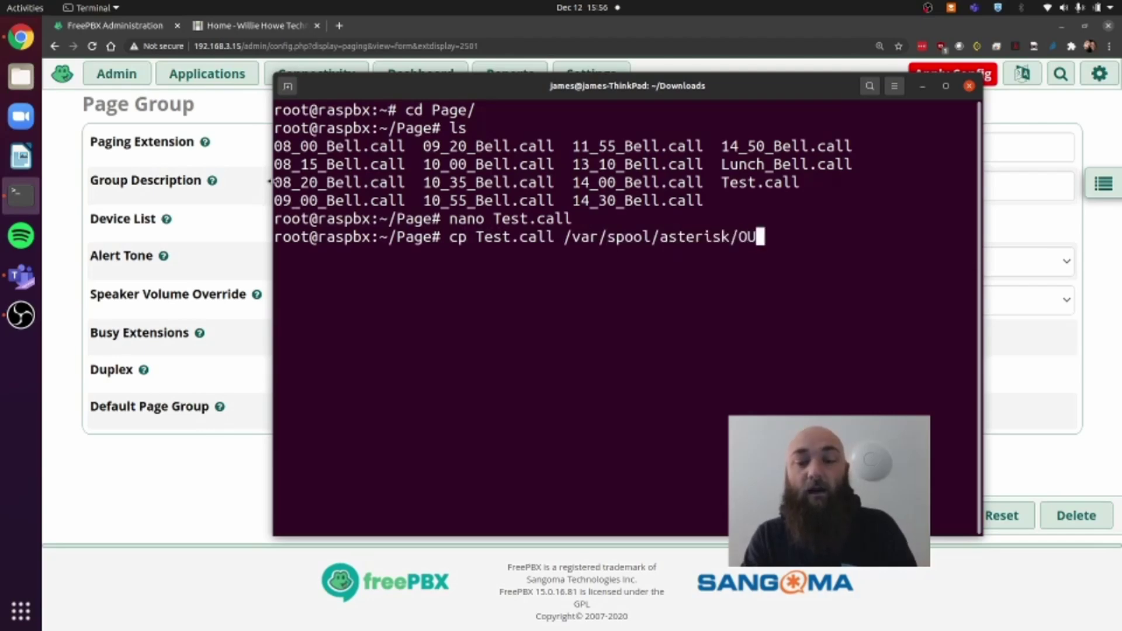
pyautogui.press('BackSpace')
pyautogui.write('o')
pyautogui.press('Tab')
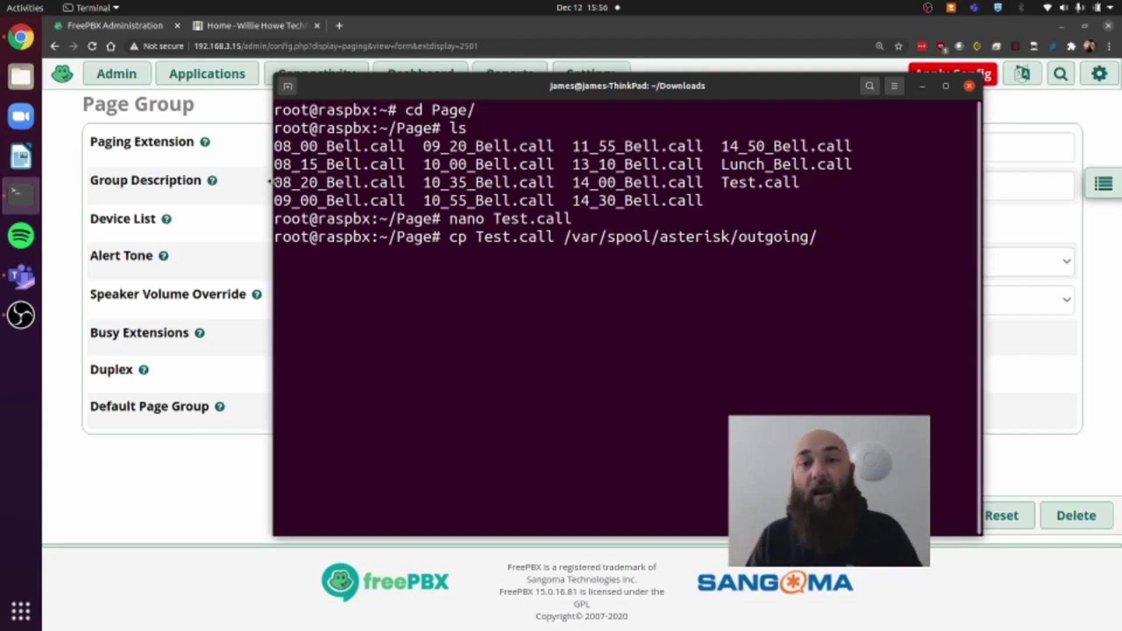
pyautogui.press('Return')
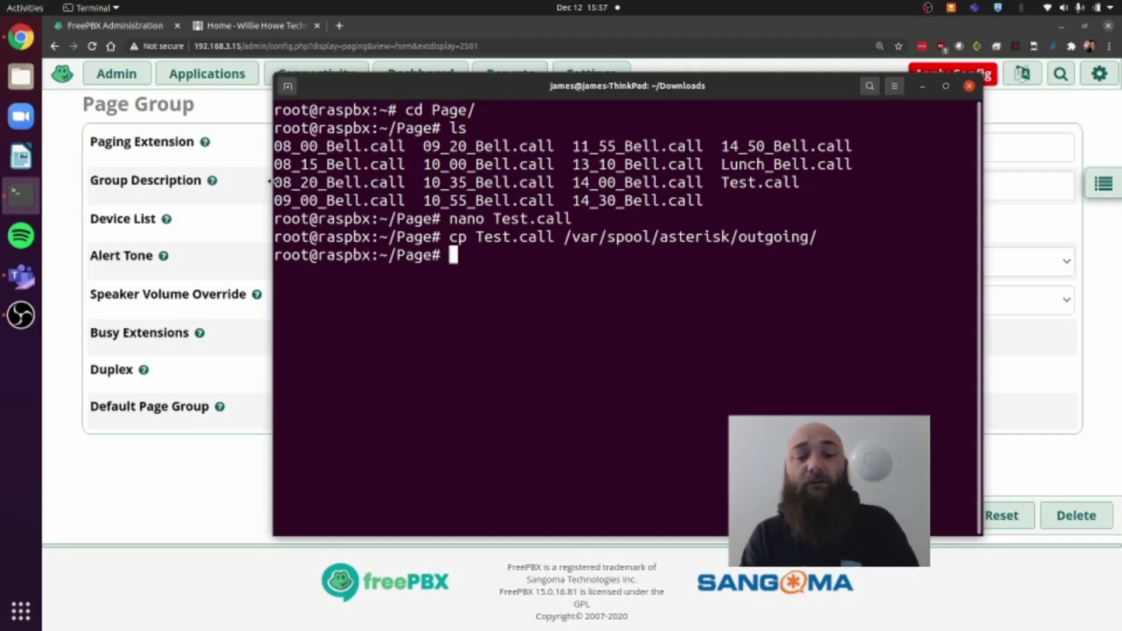
pyautogui.write('crontab')
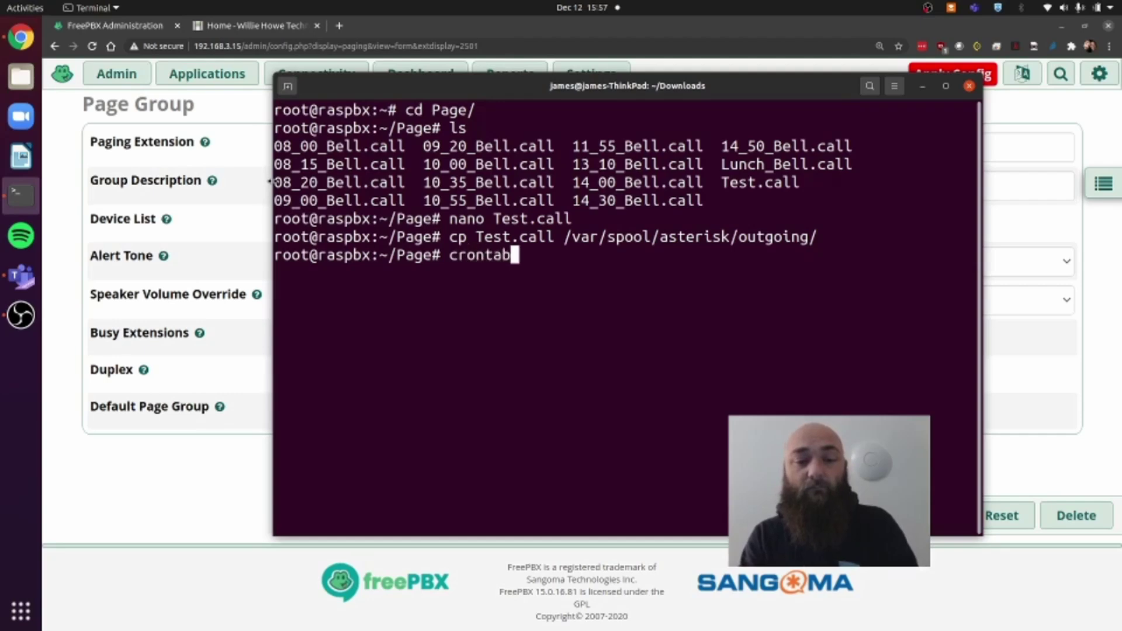
pyautogui.write(' -e')
# Open the root crontab with crontab -e and go to the last job line, the Test.call entry.
pyautogui.press('Return')
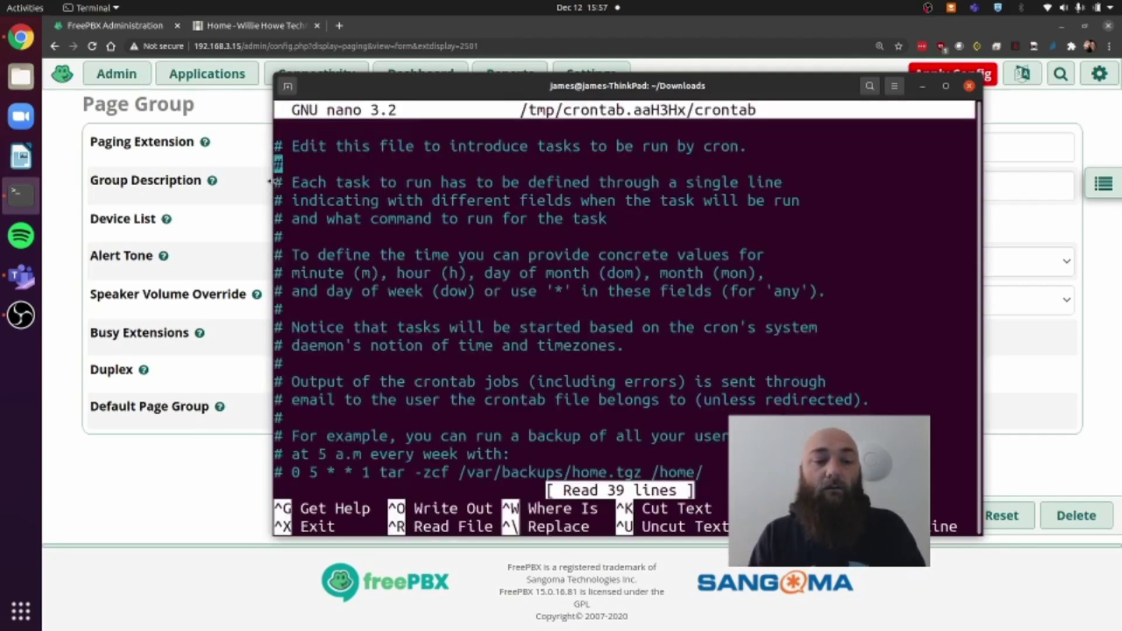
pyautogui.press('Down')
pyautogui.press('Down')
pyautogui.press('Down')
pyautogui.press('Down')
pyautogui.press('Down')
pyautogui.press('Down')
pyautogui.press('Down')
pyautogui.press('Down')
pyautogui.press('Down')
pyautogui.press('Down')
pyautogui.press('Down')
pyautogui.press('Down')
pyautogui.press('Down')
pyautogui.press('Down')
pyautogui.press('Down')
pyautogui.press('Down')
pyautogui.press('Down')
pyautogui.press('Down')
pyautogui.press('Down')
pyautogui.press('Down')
pyautogui.press('Down')
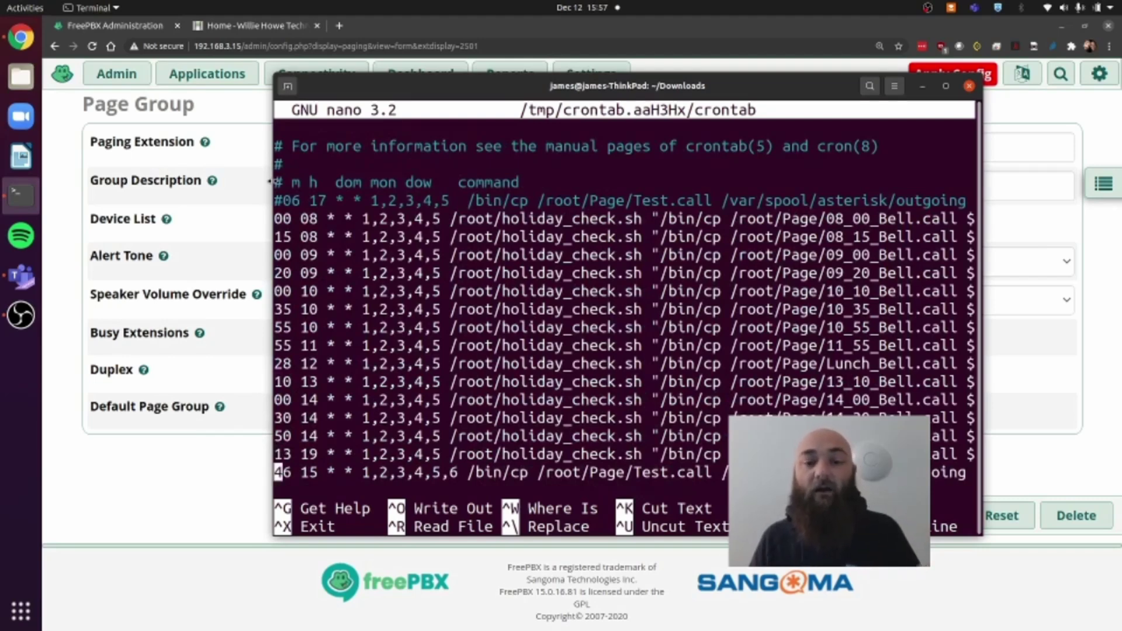
pyautogui.press('Down')
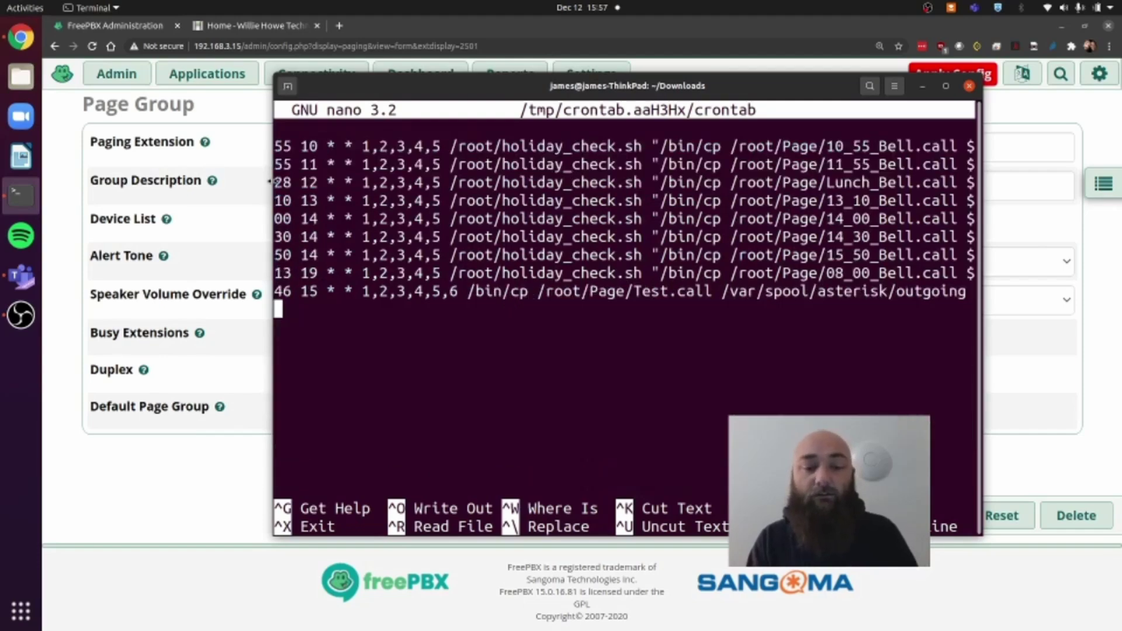
pyautogui.press('Up')
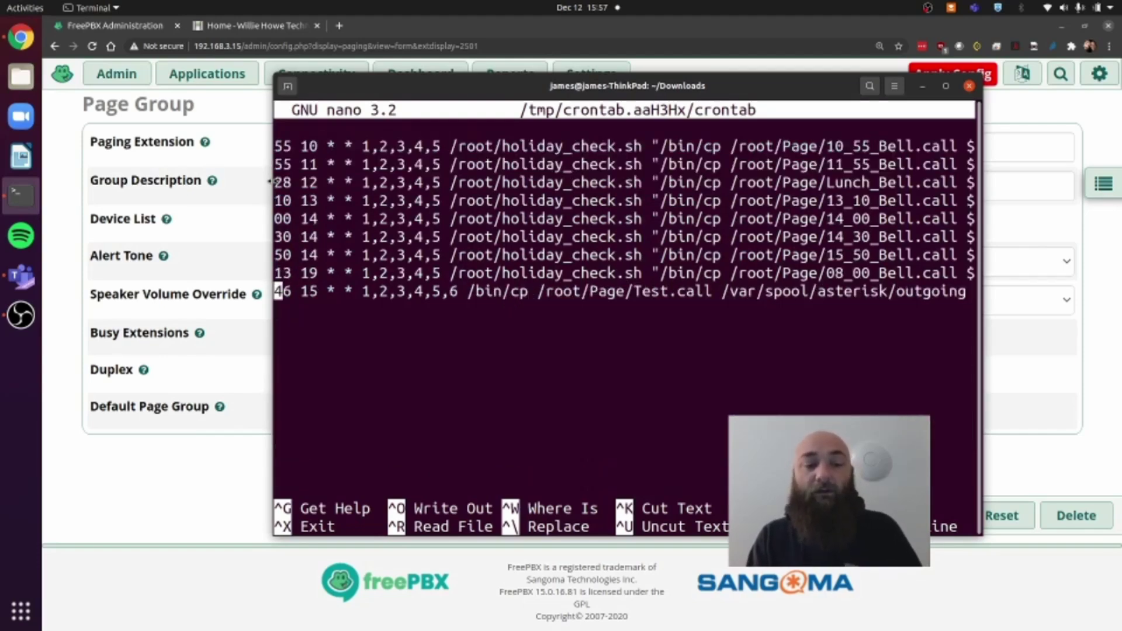
# Walk through the Test.call job's fields: minute 46, hour 15, weekdays 1-6 and the copy command.
pyautogui.press('Right')
pyautogui.press('Right')
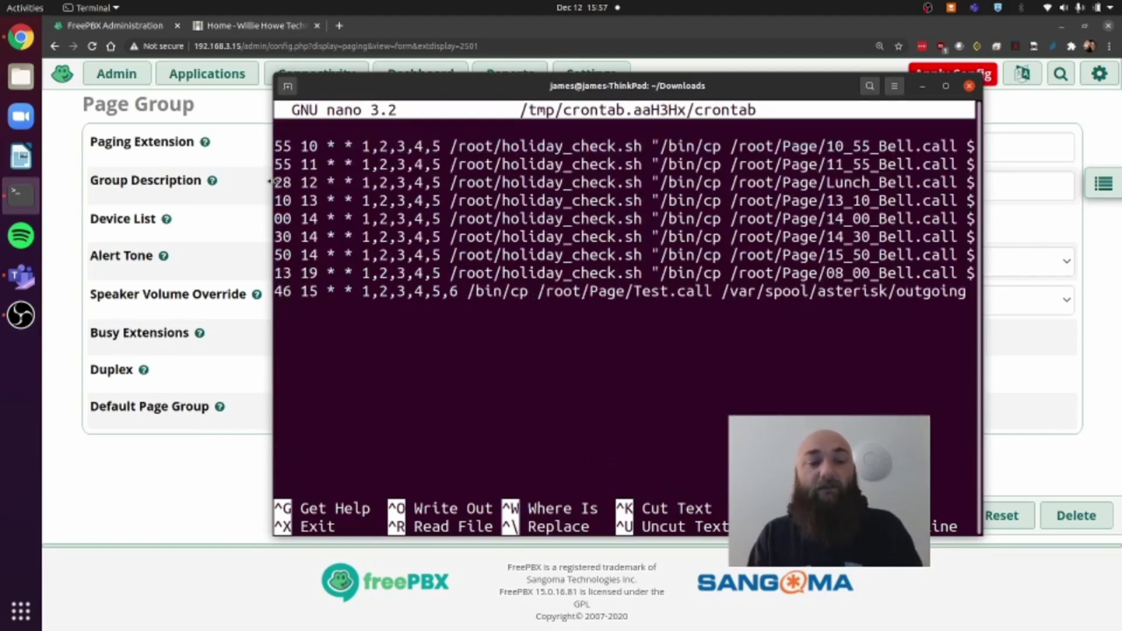
pyautogui.press('Right')
pyautogui.press('Right')
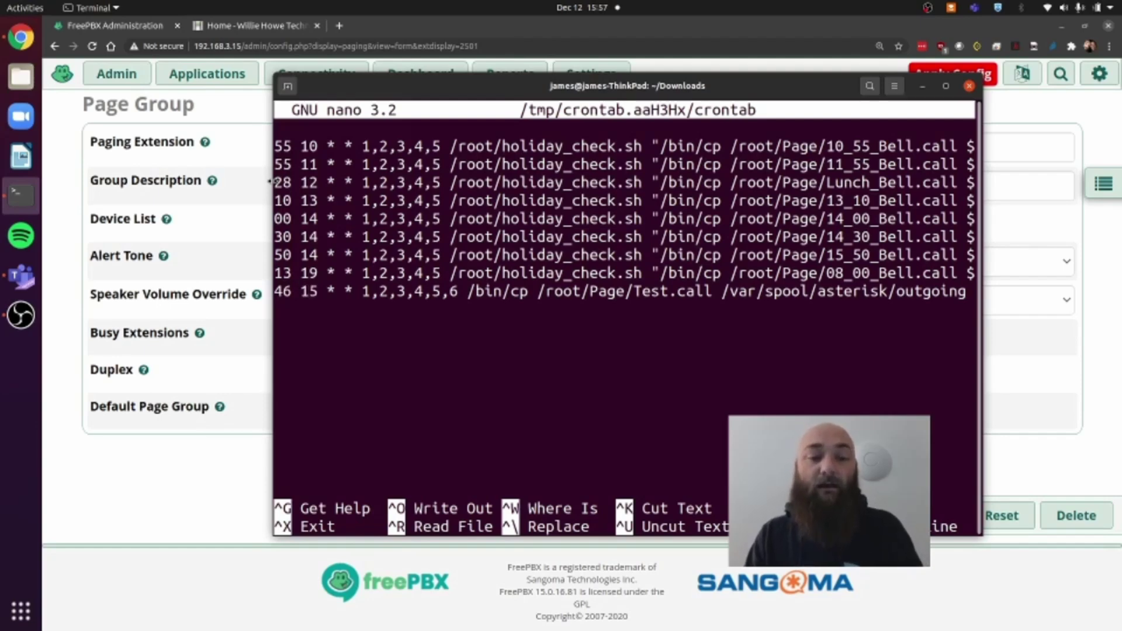
pyautogui.press('Right')
pyautogui.press('Right')
pyautogui.press('Right')
pyautogui.press('Right')
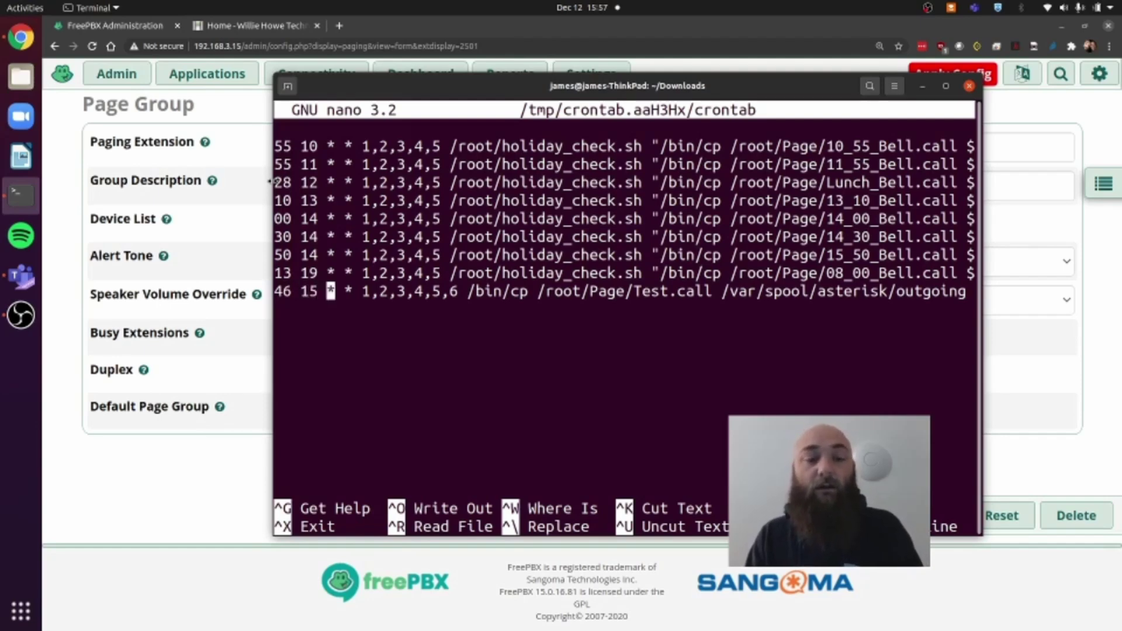
pyautogui.press('Right')
pyautogui.press('Right')
pyautogui.press('Right')
pyautogui.press('Right')
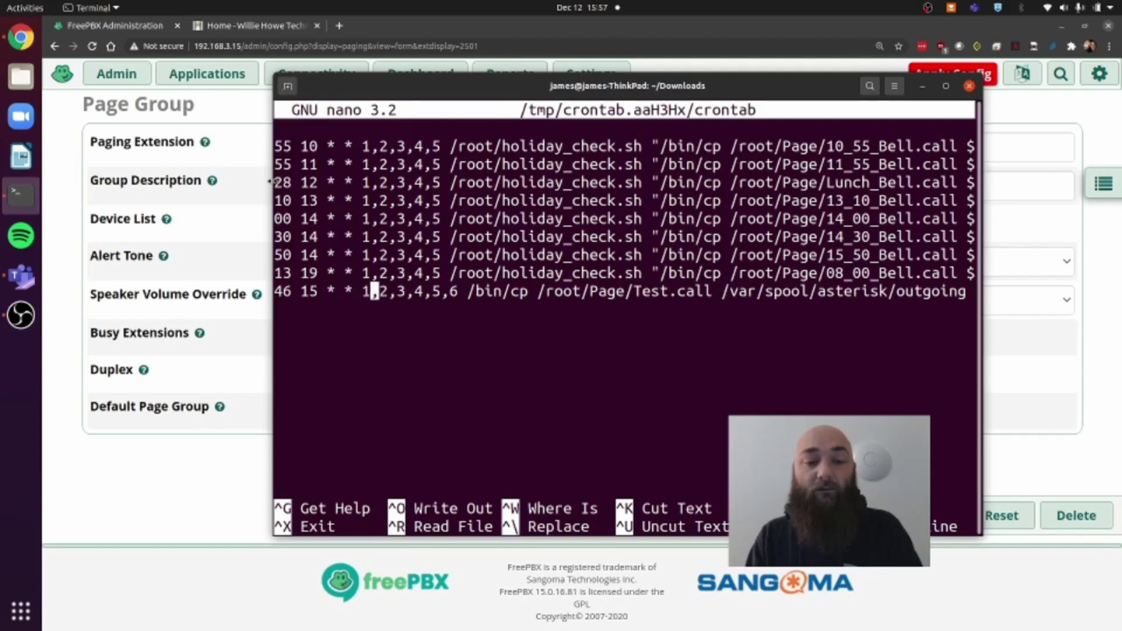
pyautogui.press('Left')
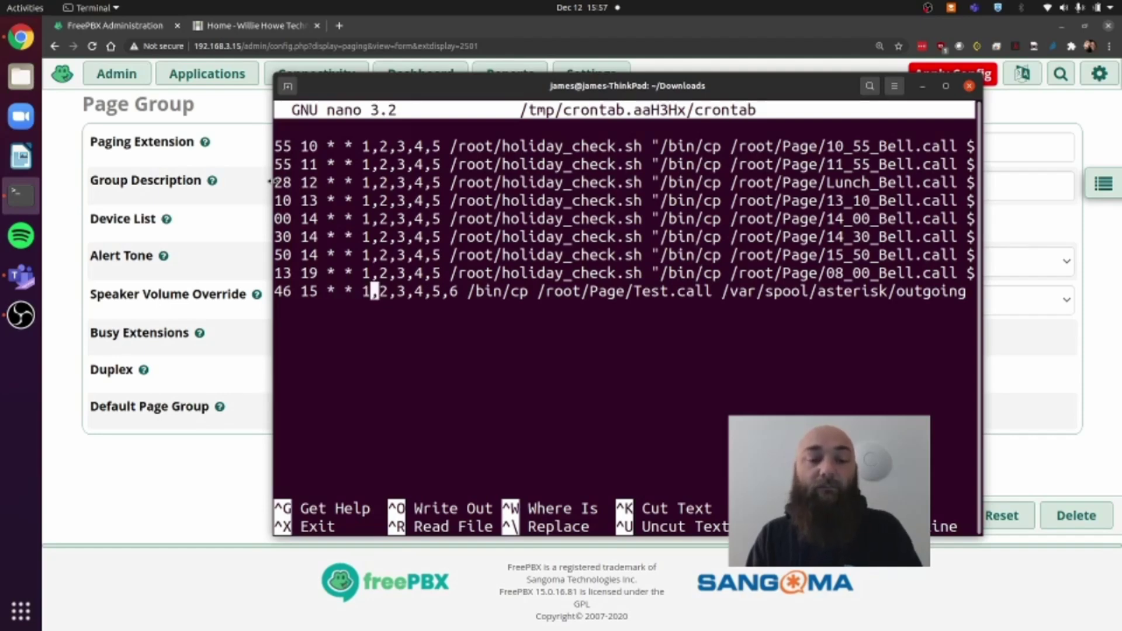
pyautogui.press('Left')
pyautogui.press('Right')
pyautogui.press('Right')
pyautogui.press('Right')
pyautogui.press('Right')
pyautogui.press('Right')
pyautogui.press('Right')
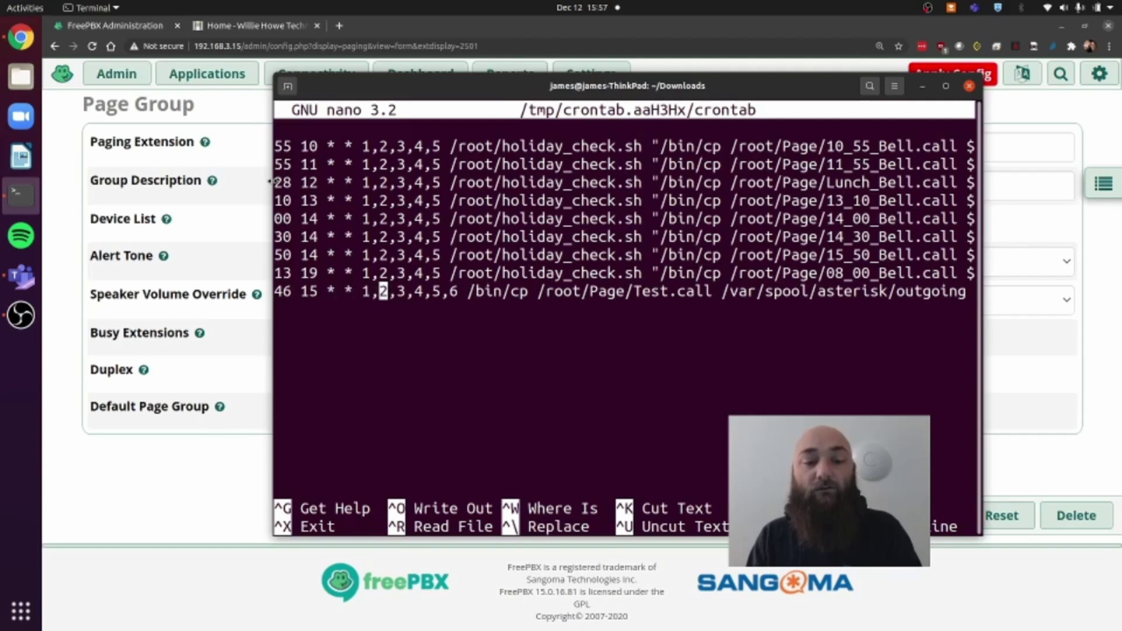
pyautogui.press('Right')
pyautogui.press('Right')
pyautogui.press('Right')
pyautogui.press('Right')
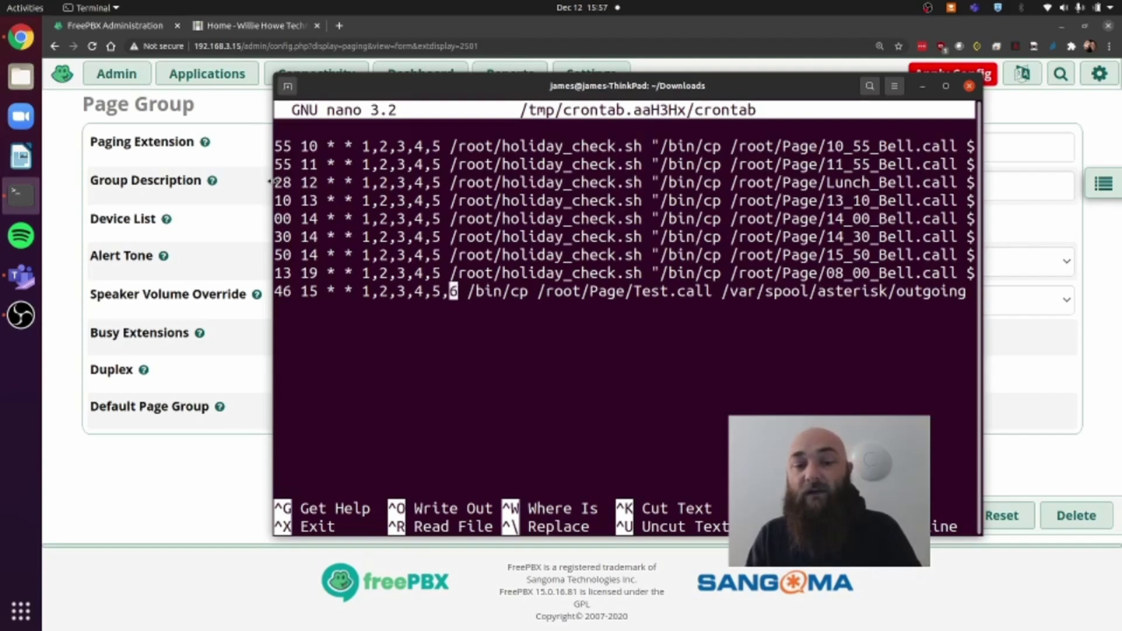
pyautogui.press('Right')
pyautogui.press('Right')
pyautogui.press('Right')
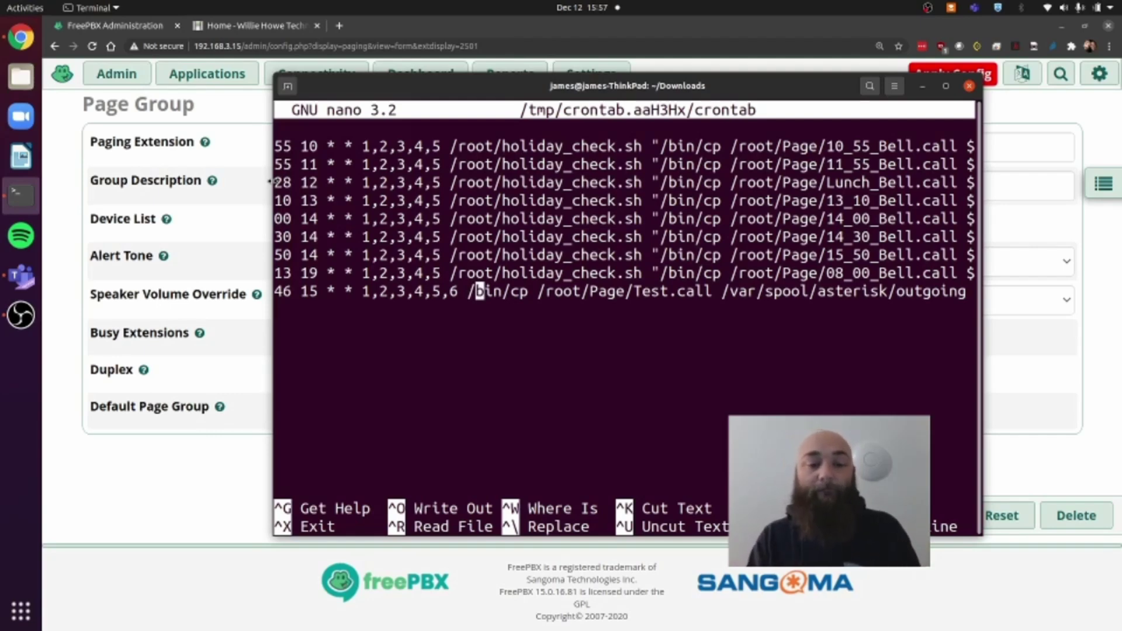
pyautogui.press('Left')
pyautogui.press('Left')
pyautogui.press('Left')
pyautogui.press('Left')
pyautogui.press('Left')
pyautogui.press('Left')
pyautogui.press('Left')
pyautogui.press('Left')
pyautogui.press('Left')
pyautogui.press('Left')
pyautogui.press('Left')
pyautogui.press('Left')
pyautogui.press('Left')
pyautogui.press('Left')
pyautogui.press('Left')
pyautogui.press('Left')
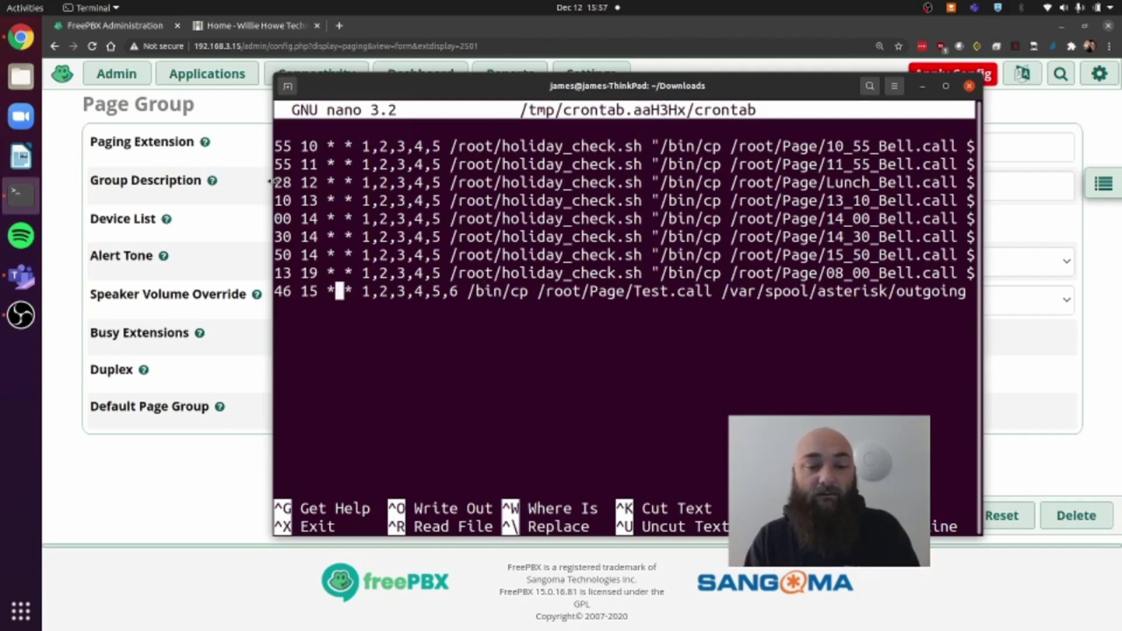
# Change the Test.call job's minute from 46 to 59.
pyautogui.press('Left')
pyautogui.press('Left')
pyautogui.press('Left')
pyautogui.press('Left')
pyautogui.press('Left')
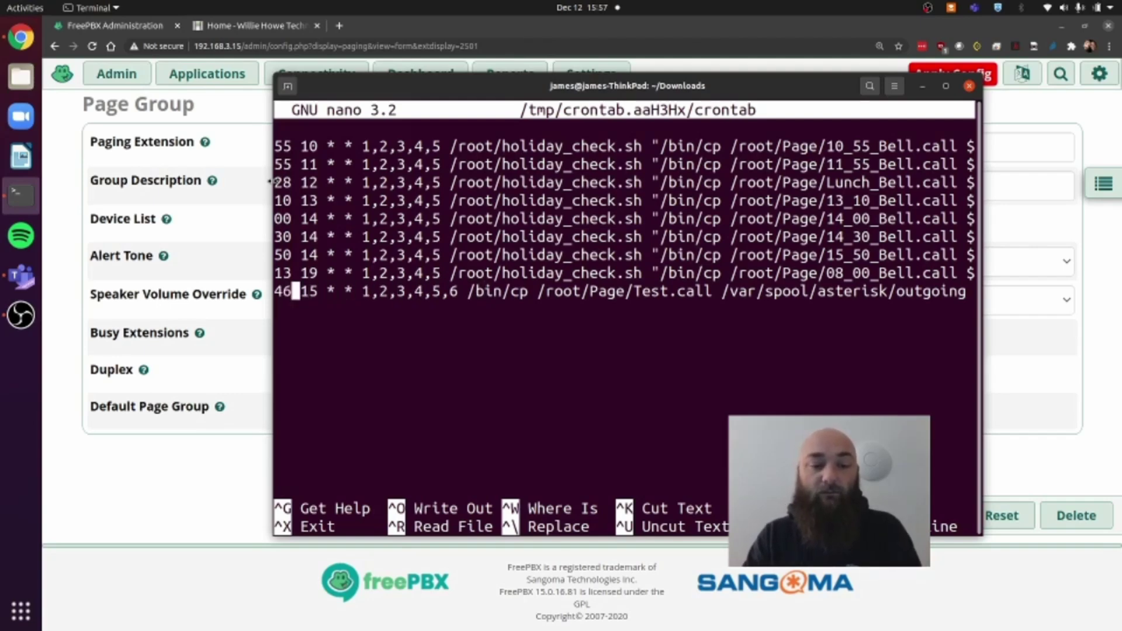
pyautogui.press('BackSpace')
pyautogui.press('BackSpace')
pyautogui.write('58')
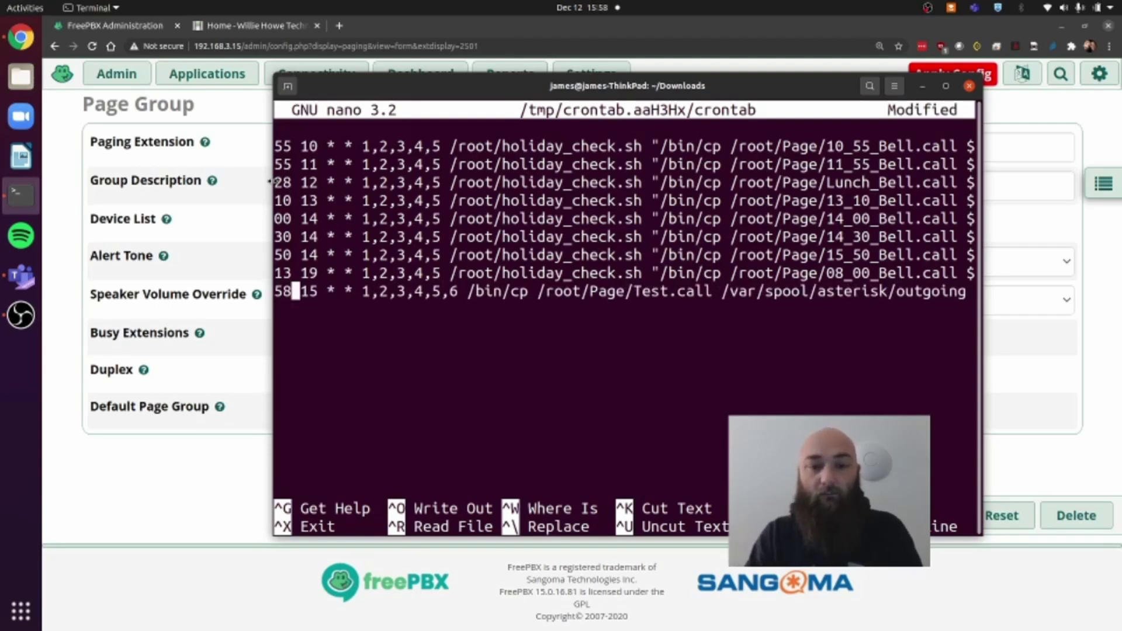
pyautogui.press('BackSpace')
pyautogui.press('BackSpace')
pyautogui.write('59')
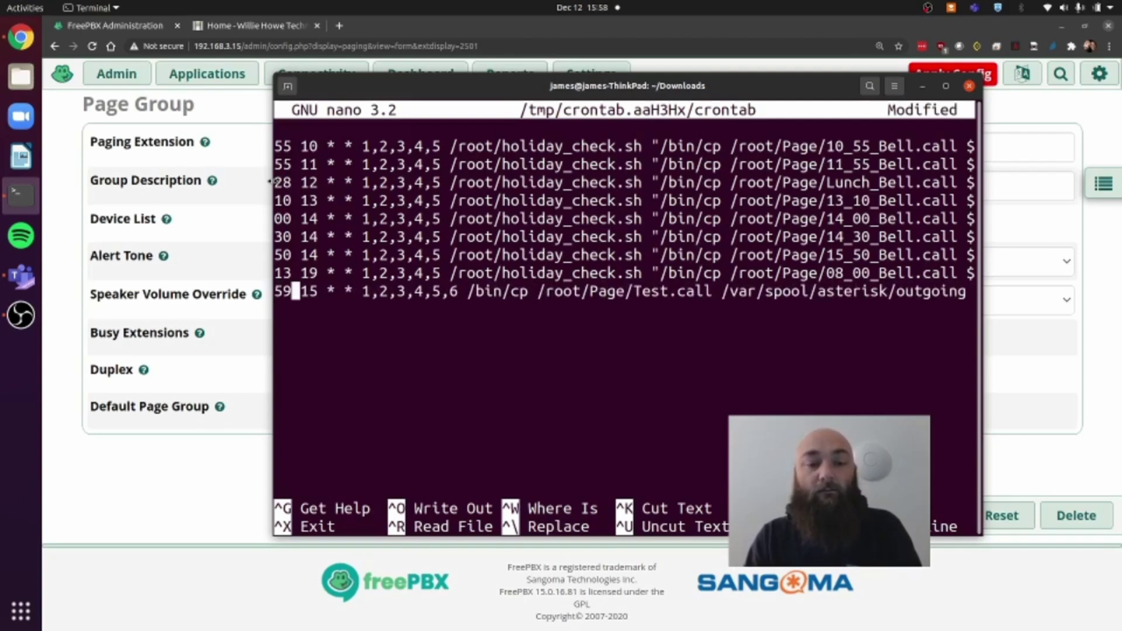
pyautogui.press('Right')
pyautogui.press('Right')
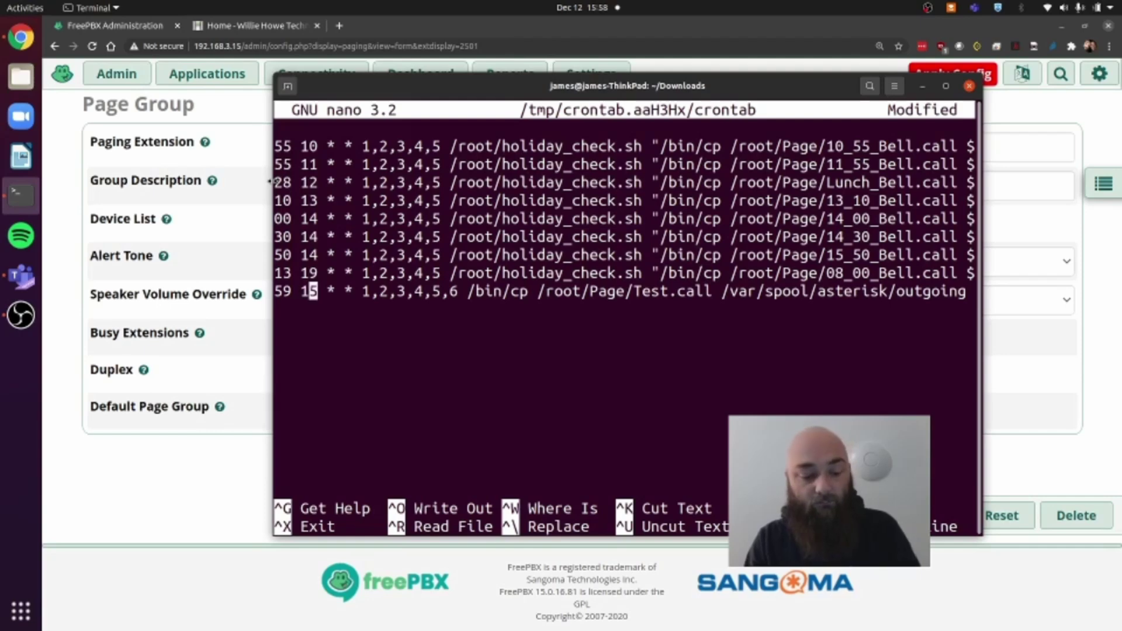
# Save and install the edited crontab, then reopen it and exit without changes.
pyautogui.hotkey('ctrl', 'x')
pyautogui.press('y')
pyautogui.press('Return')
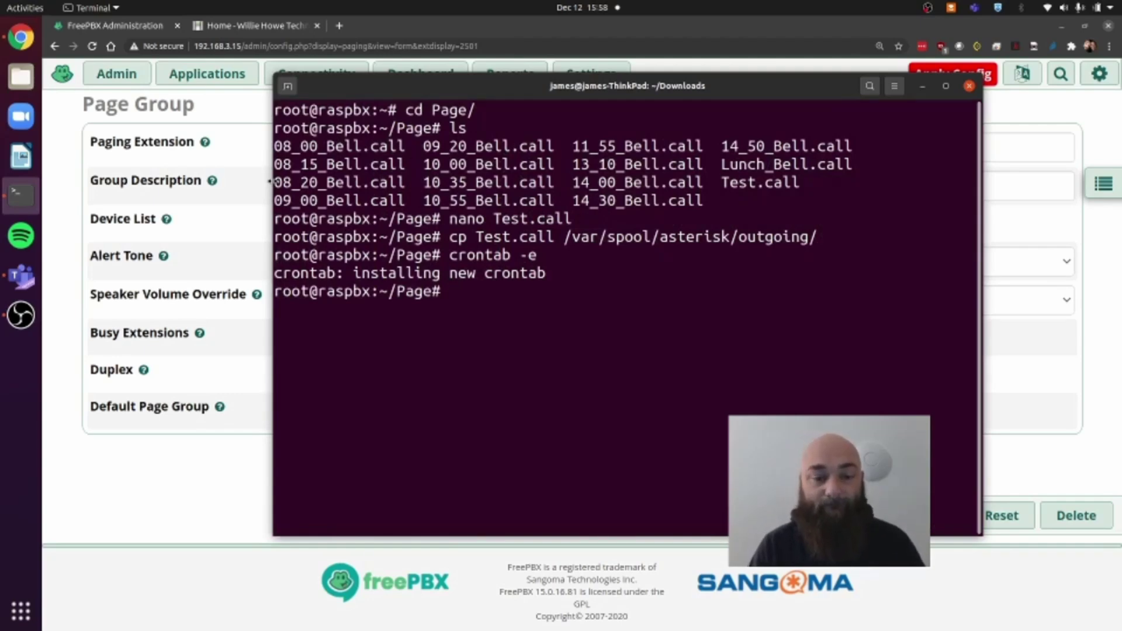
pyautogui.press('Up')
pyautogui.press('Return')
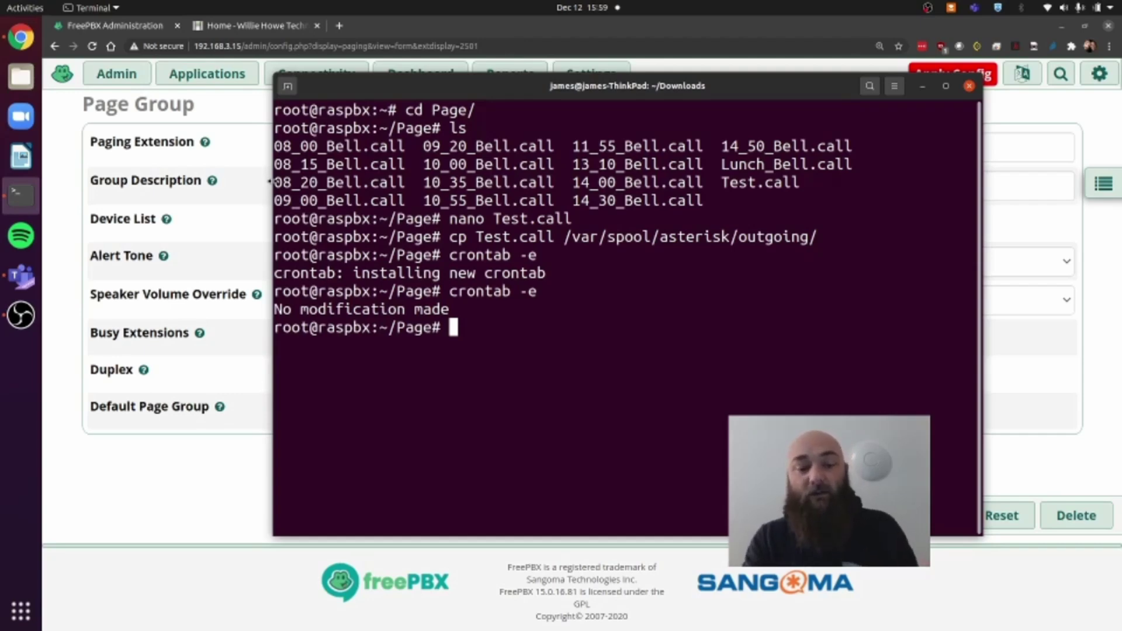
pyautogui.write('cd ..')
# Go up to root's home folder and view Holiday.txt's dates 2020/11/30, 2020/12/24 and 2020/12/25.
pyautogui.press('Return')
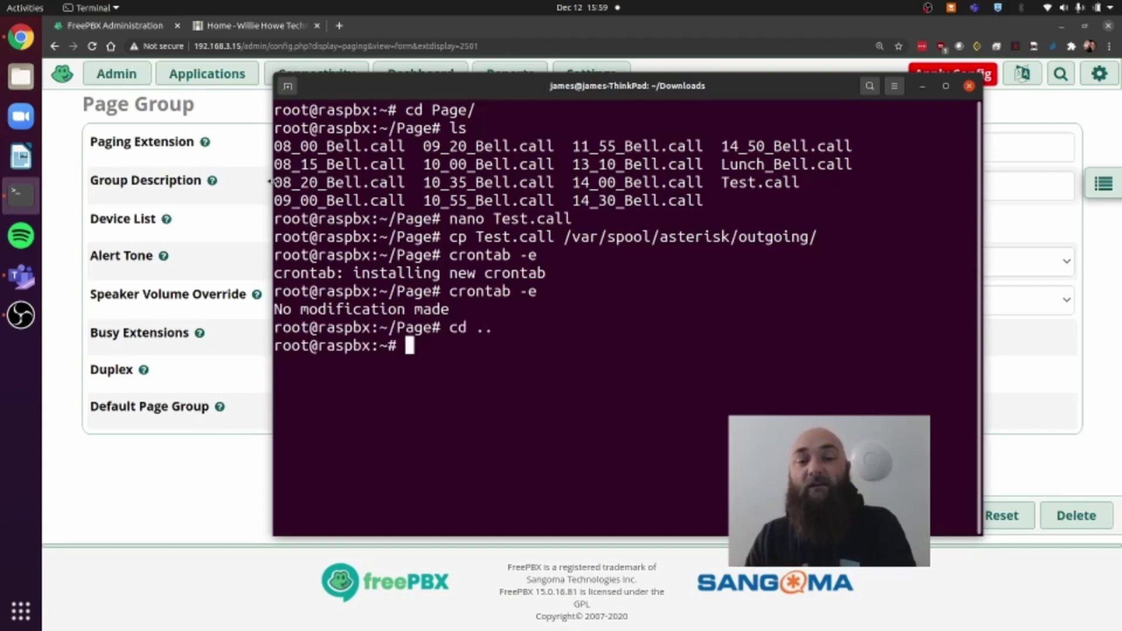
pyautogui.write('Ho')
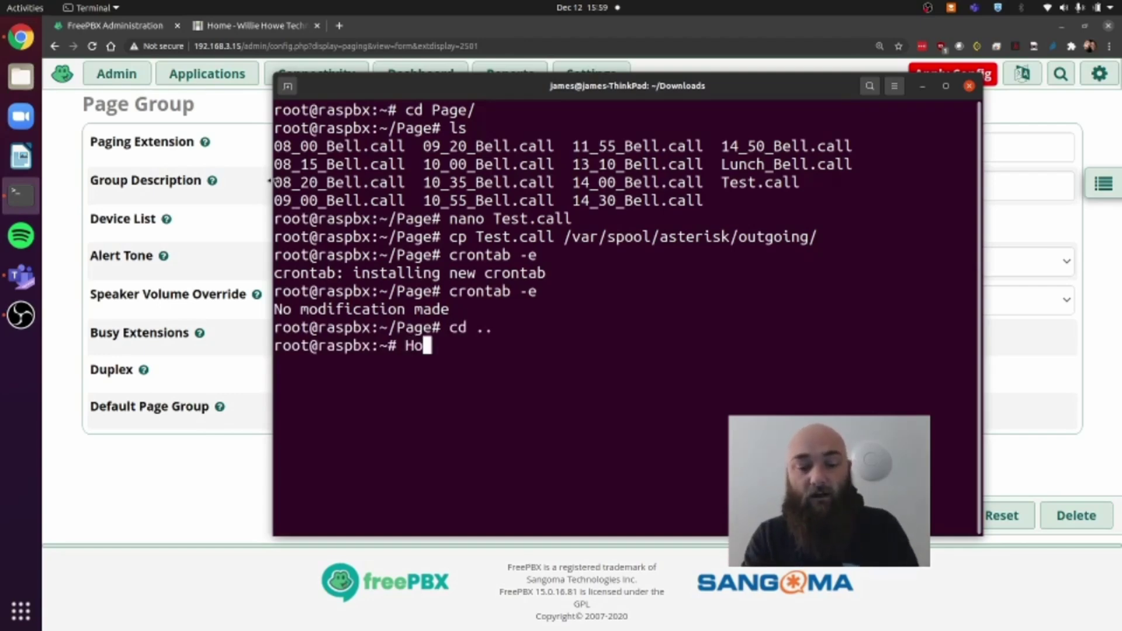
pyautogui.write('llo')
pyautogui.press('BackSpace')
pyautogui.press('BackSpace')
pyautogui.press('BackSpace')
pyautogui.press('BackSpace')
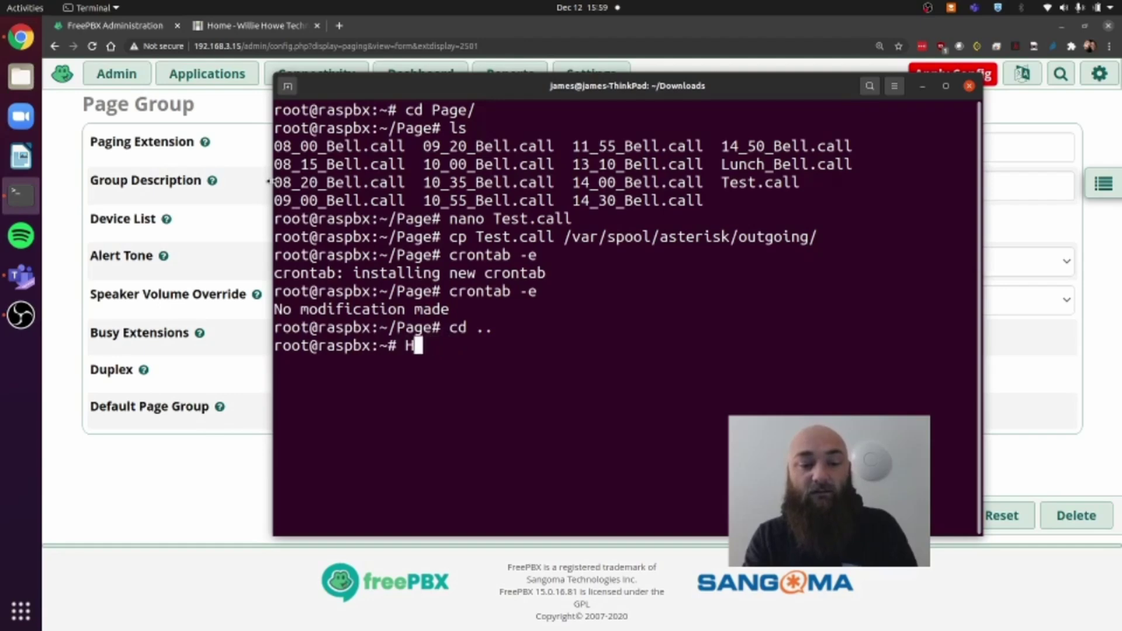
pyautogui.press('BackSpace')
pyautogui.write('nano Holiday.txt')
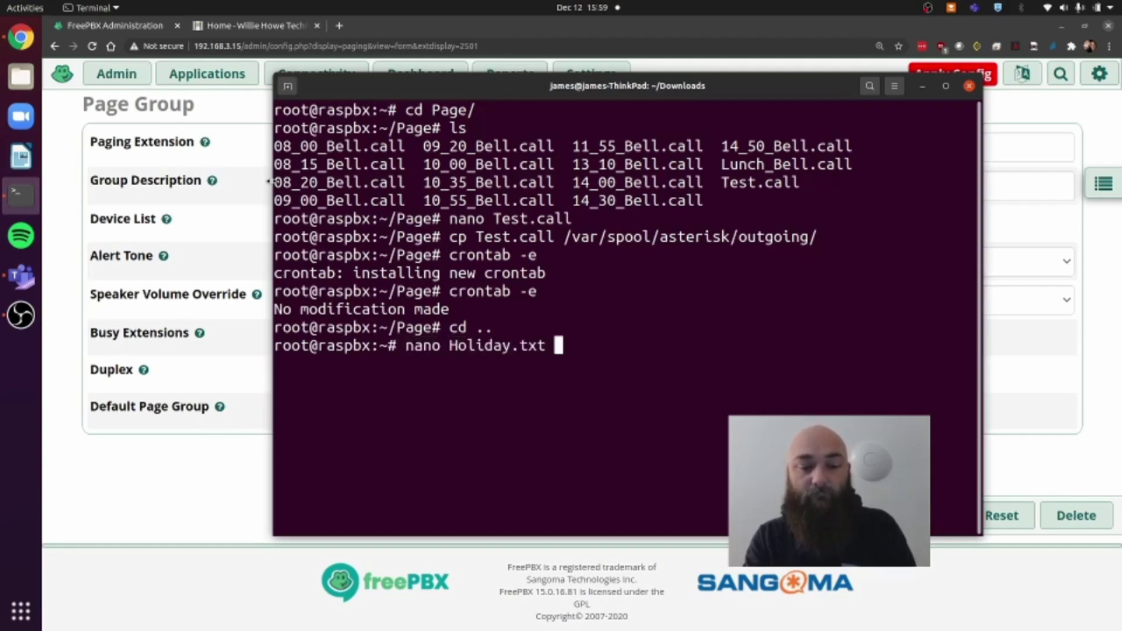
pyautogui.press('Return')
pyautogui.press('Down')
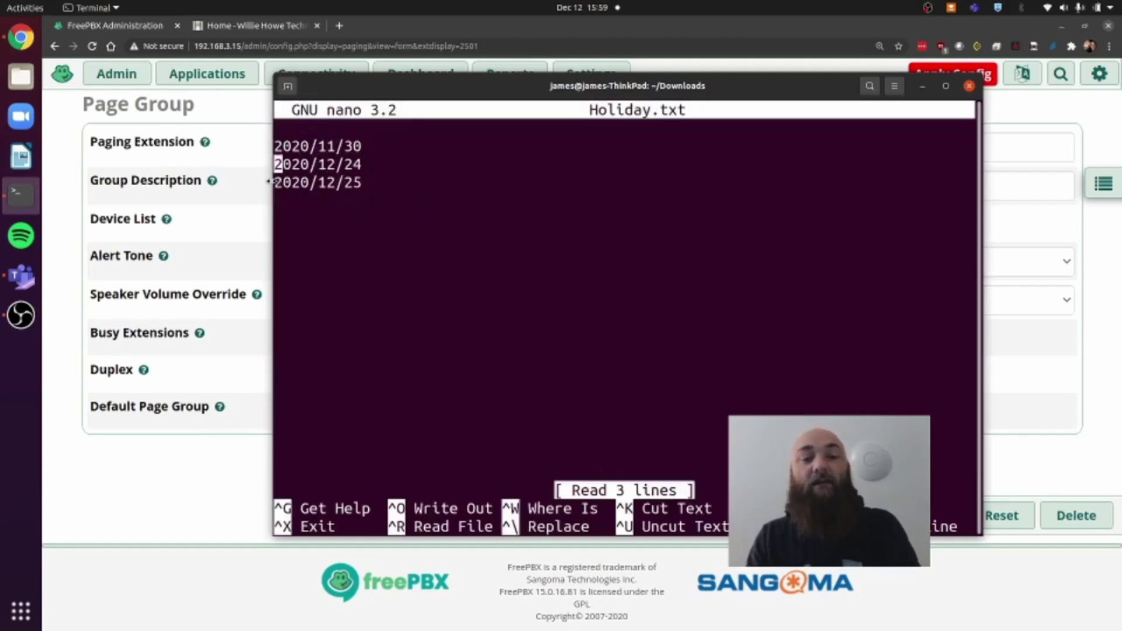
pyautogui.press('Down')
pyautogui.press('Down')
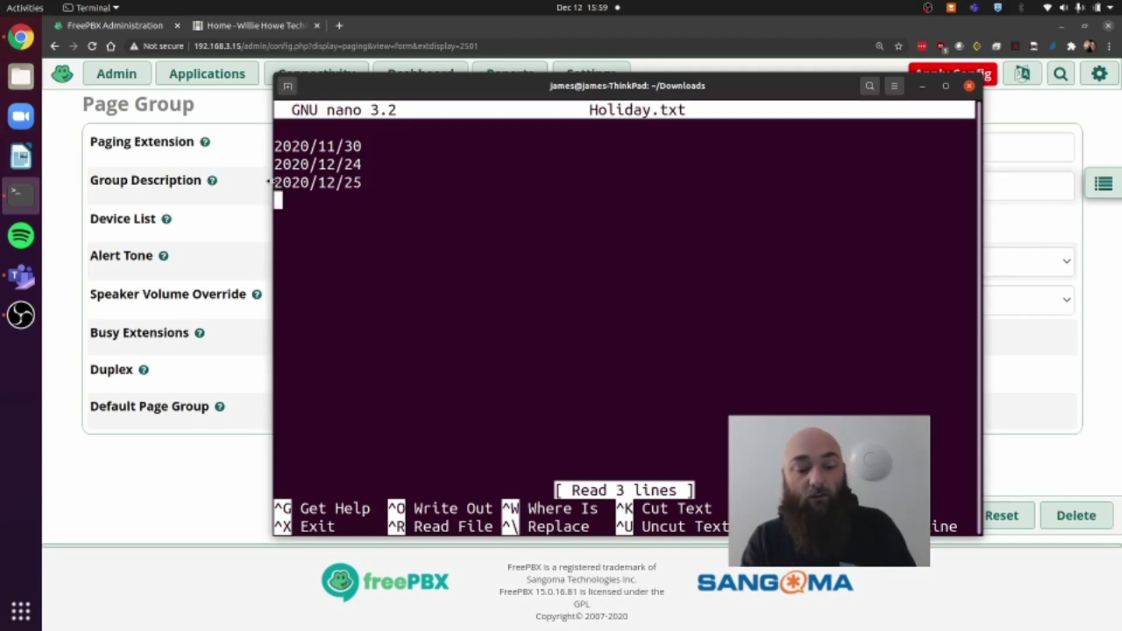
pyautogui.hotkey('ctrl', 'x')
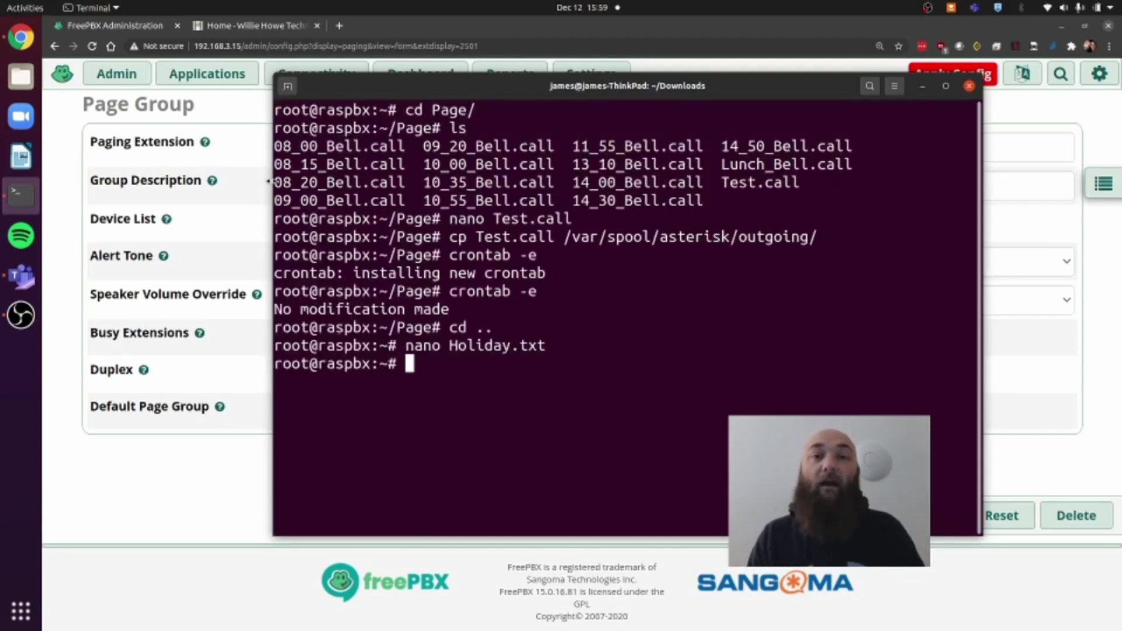